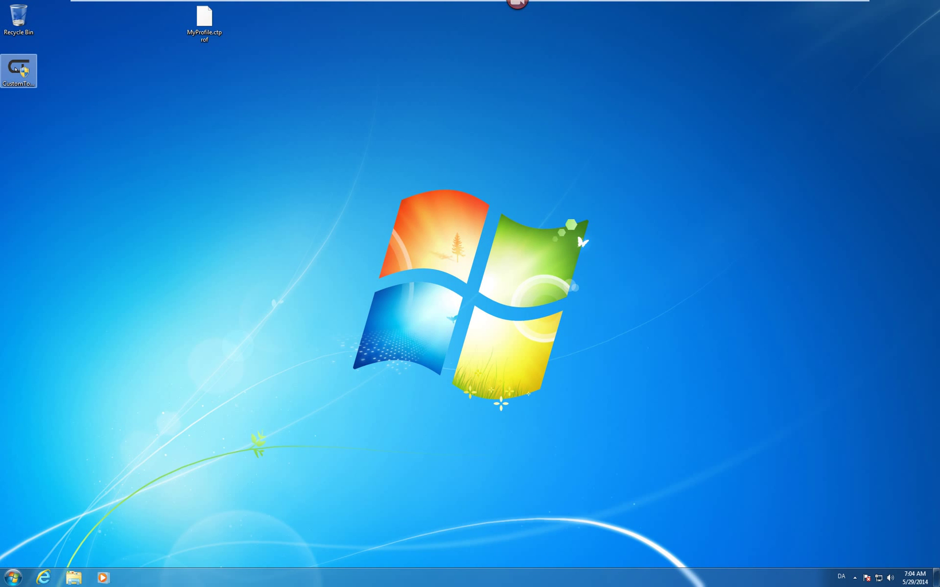
- Launch the CustomTools 2013 installer in English (United States) and install the Visual C++ prerequisites
left_click(17, 69)
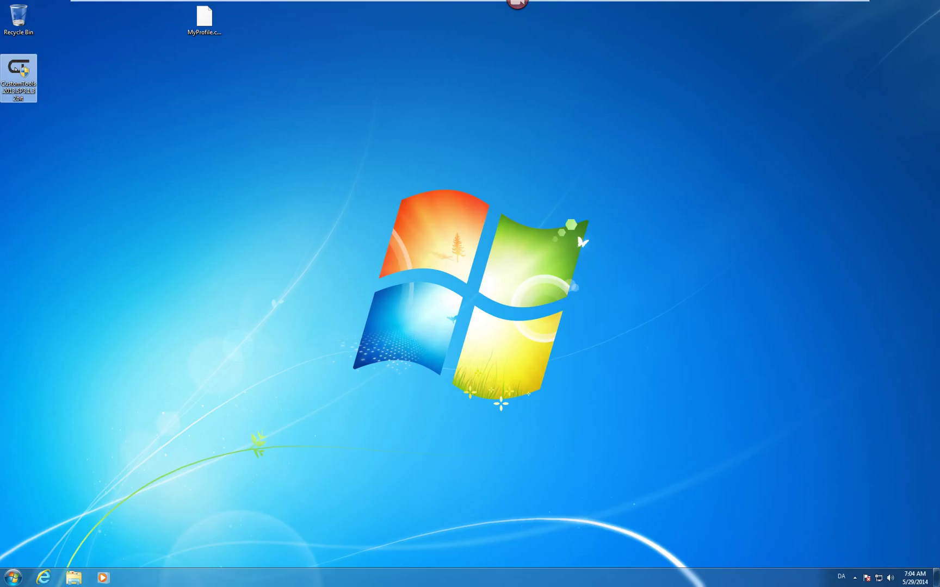
double_click(16, 69)
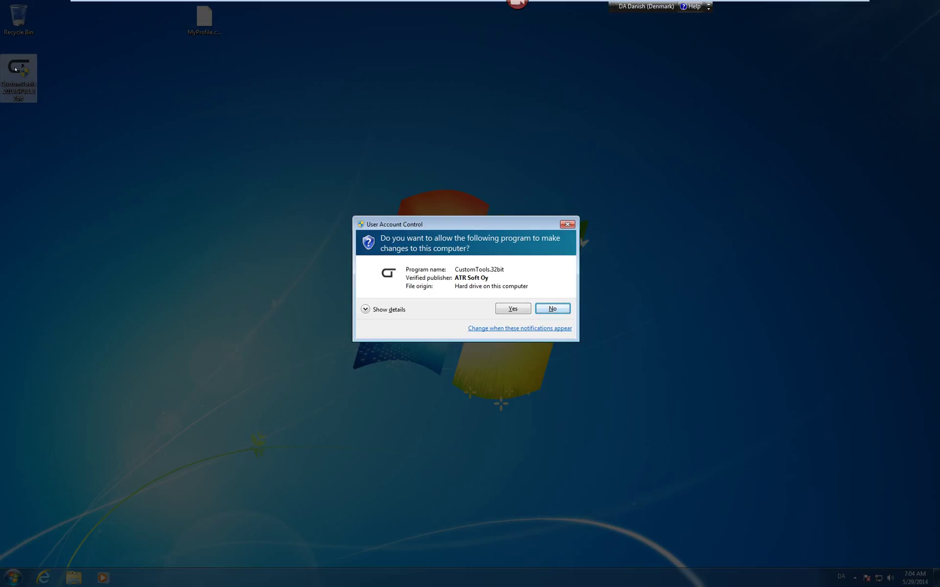
left_click(511, 309)
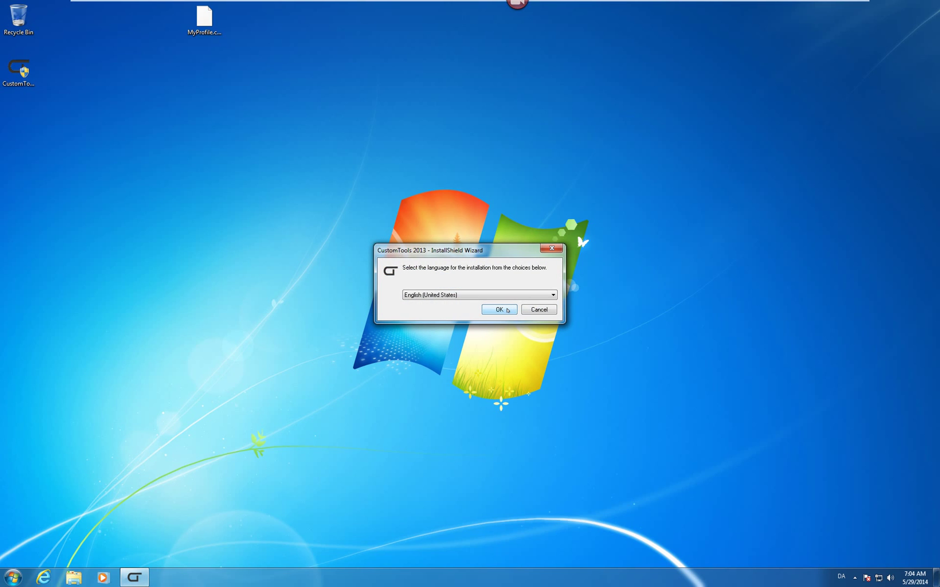
left_click(513, 298)
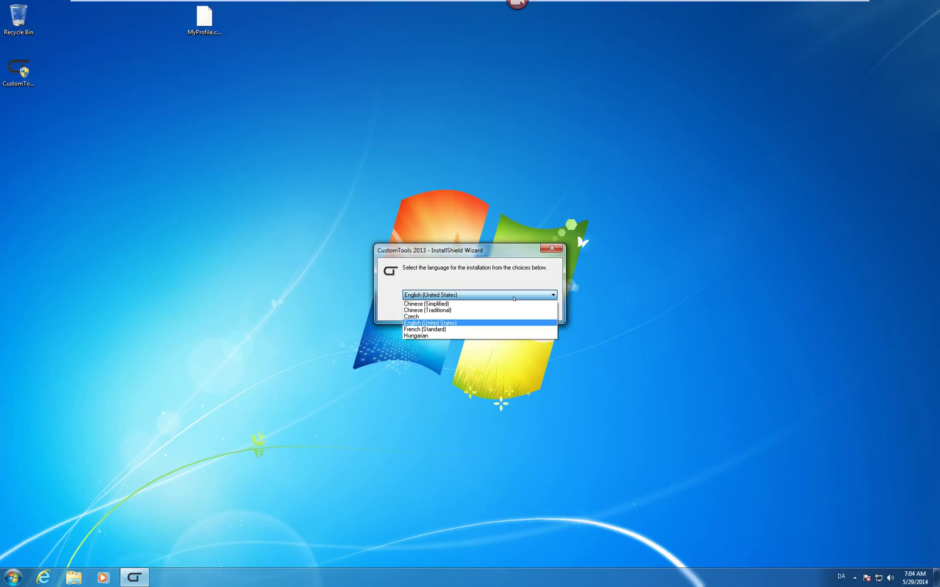
left_click(513, 298)
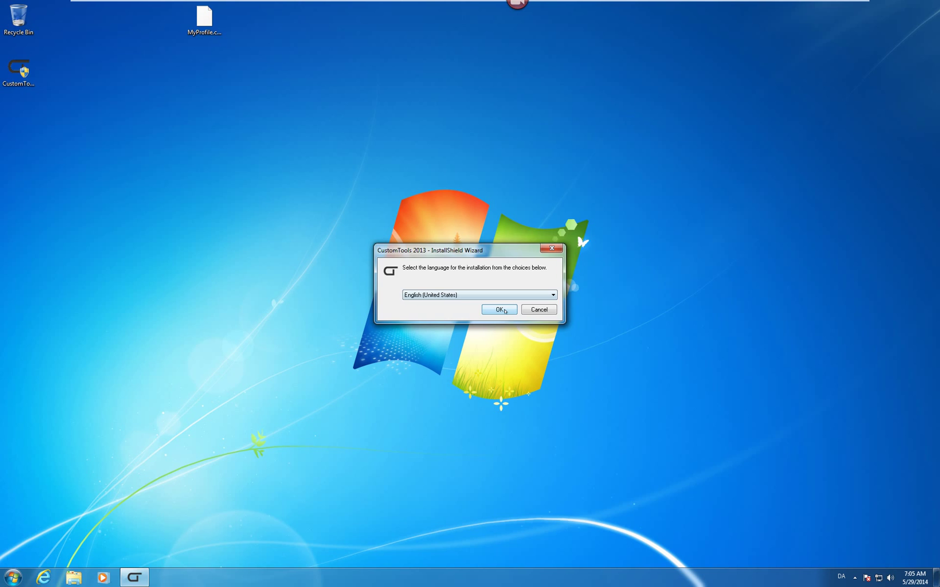
left_click(504, 311)
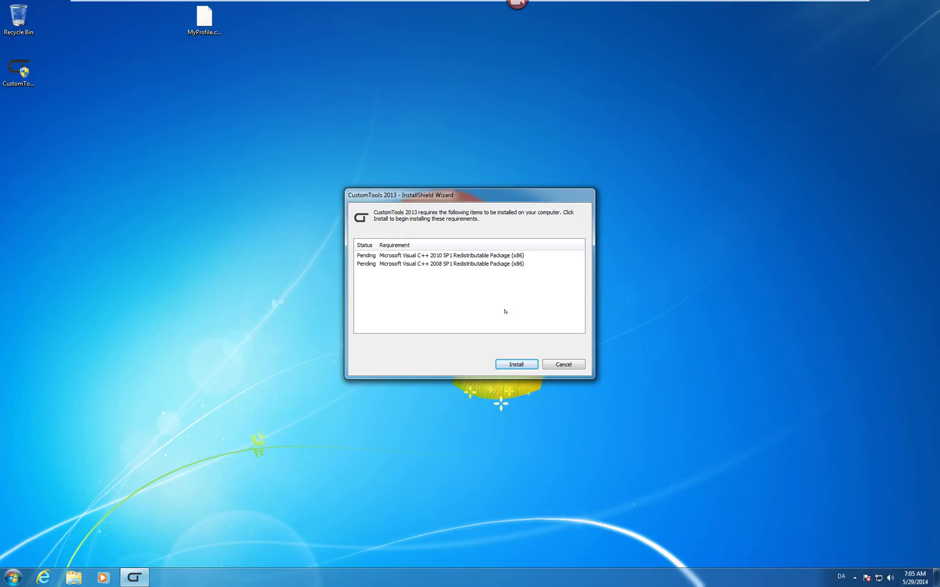
left_click(521, 364)
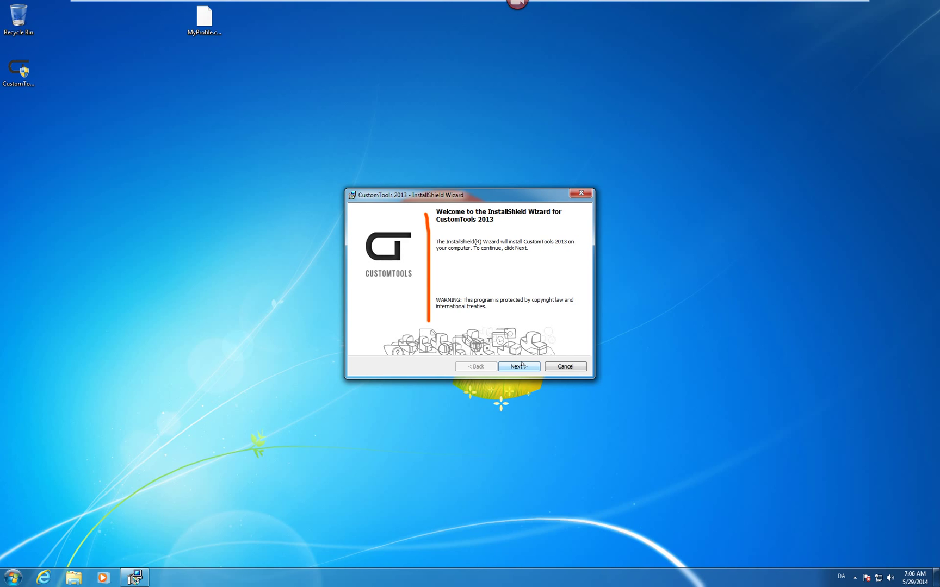
- Get past the welcome page and accept the license agreement
left_click(522, 365)
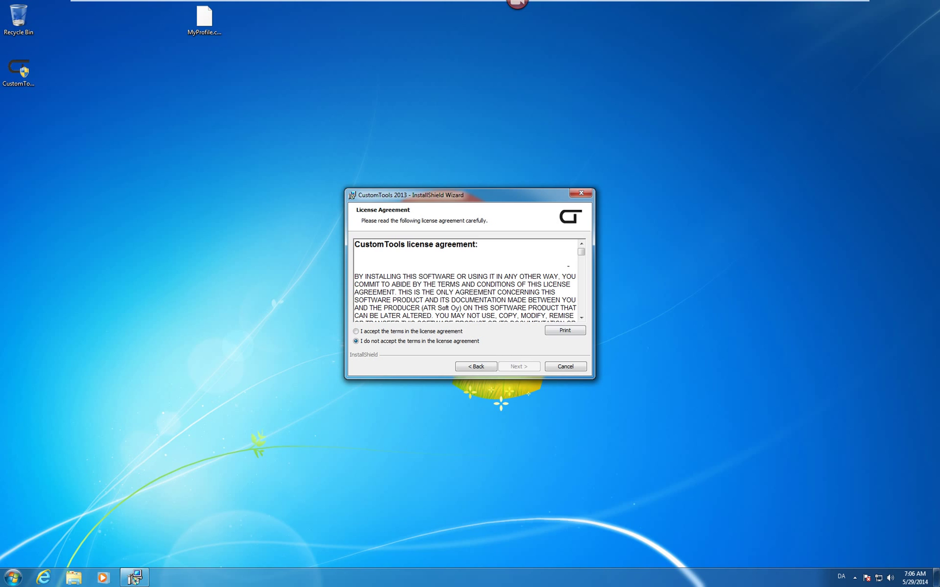
left_click_drag(581, 251, 581, 313)
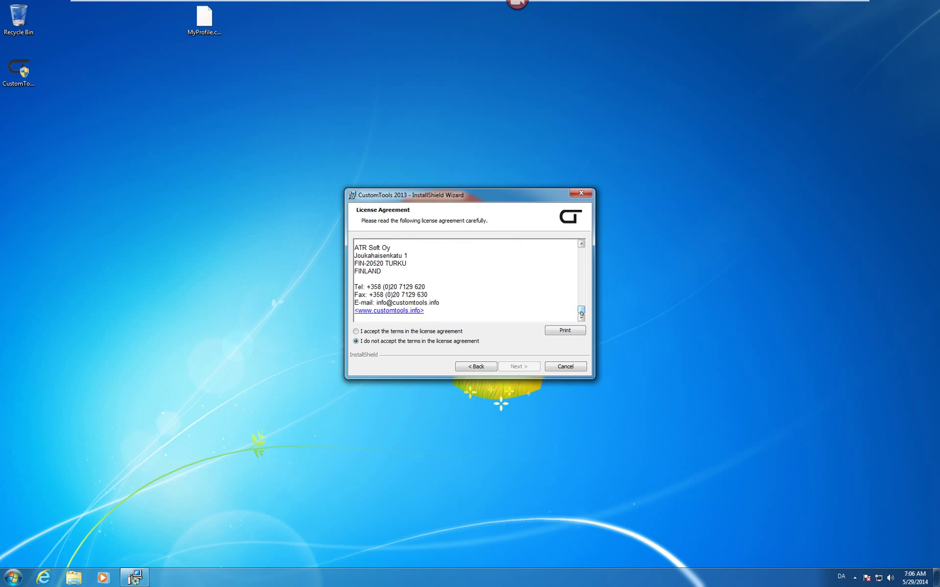
left_click(458, 332)
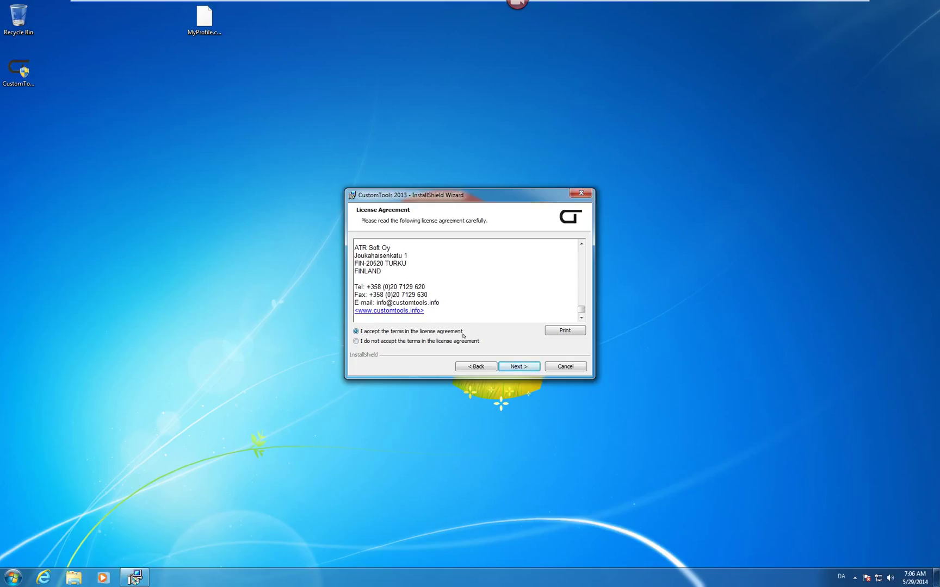
left_click(518, 365)
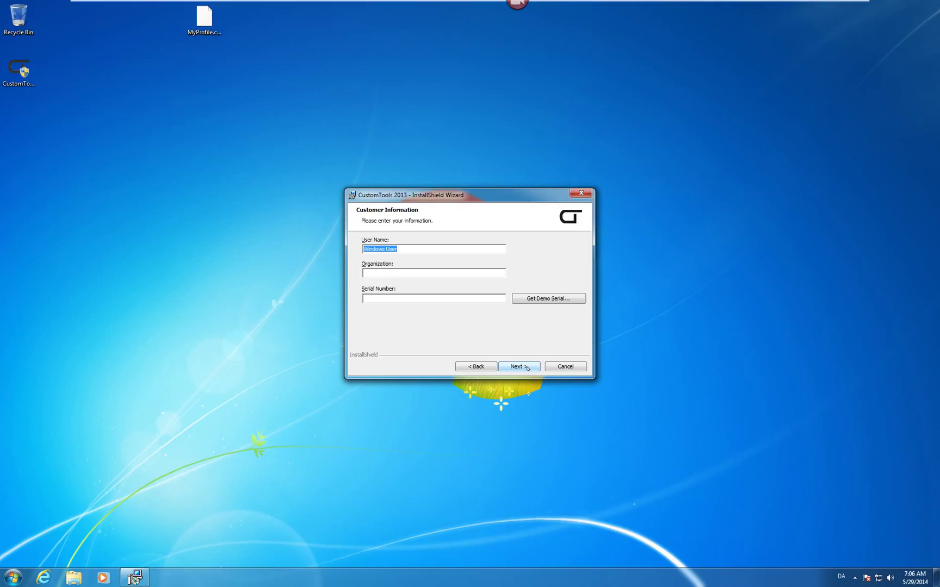
- Enter user name 'CustomTools for SolidWorks' and organization ATRSoft, and paste the serial number
type("CustomTools for SolidWorks")
key("Tab")
type("ATRSoft")
key("Tab")
key("ctrl+v")
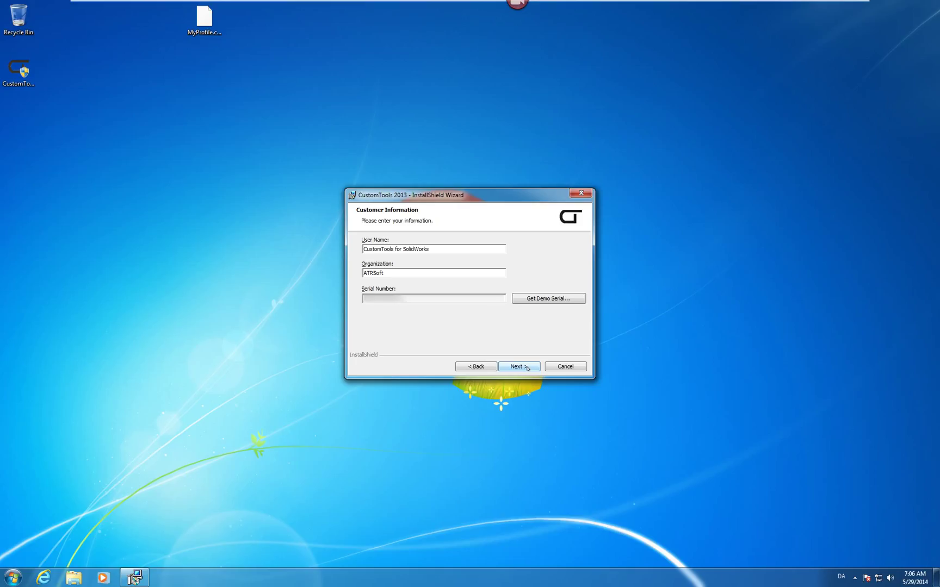
left_click(526, 367)
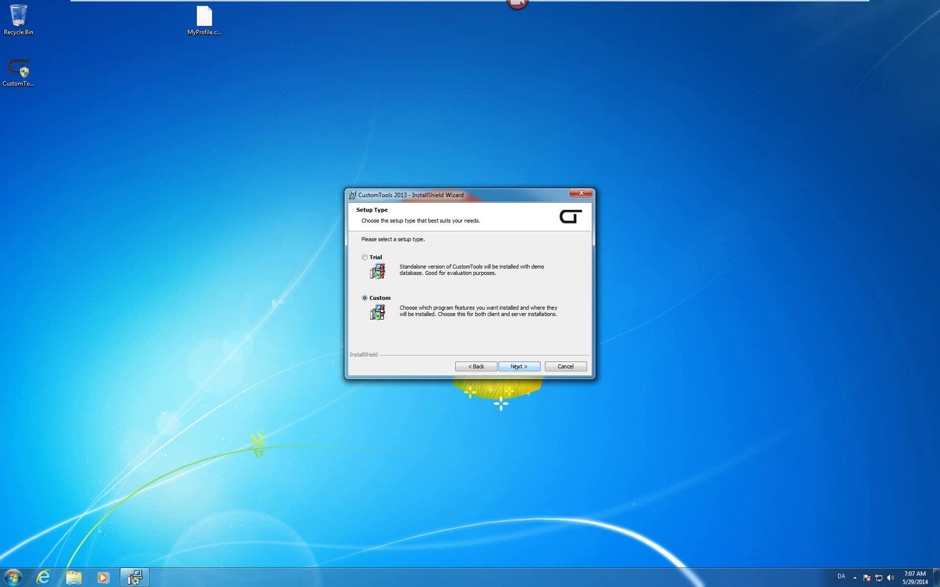
- Keep the Custom setup type and set CustomTools Database to install on the local hard drive
left_click(515, 366)
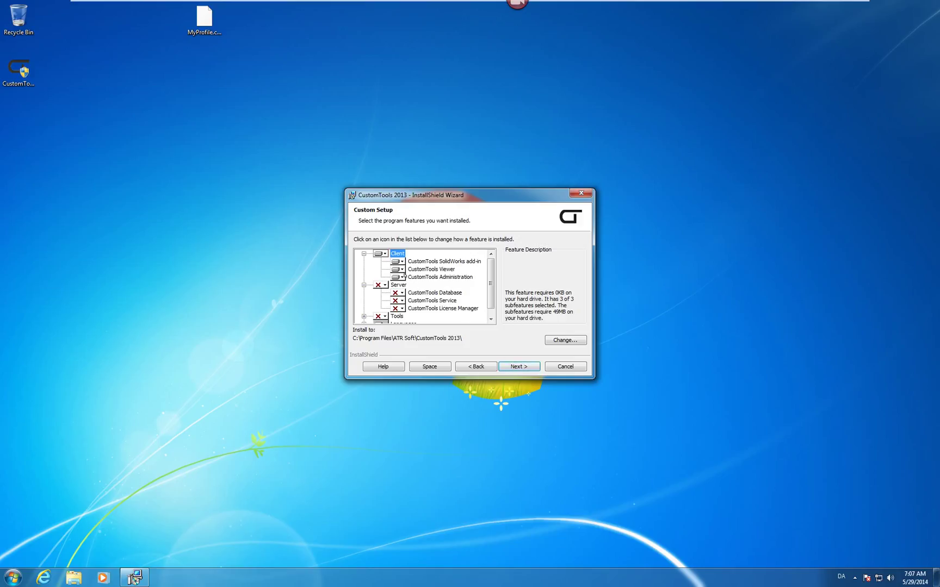
left_click(399, 294)
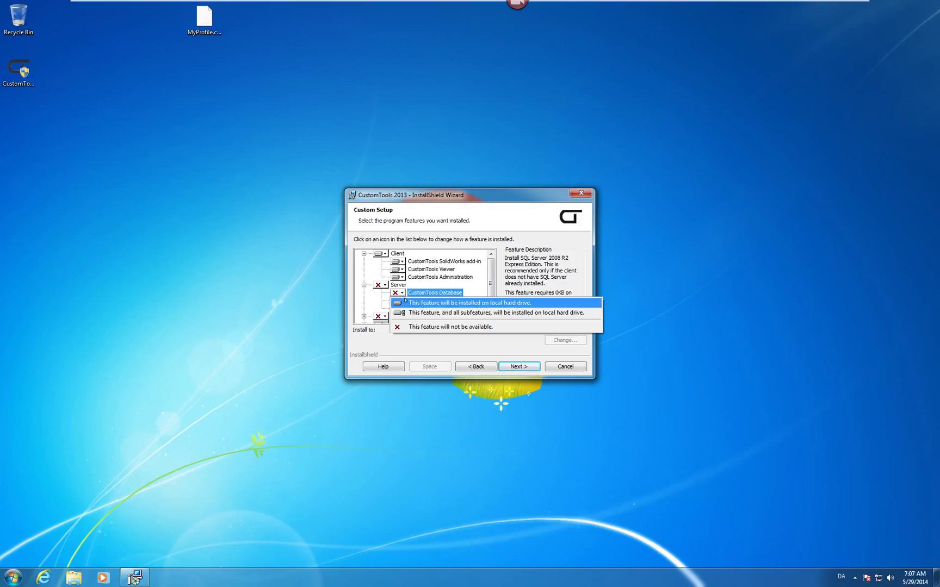
left_click(405, 302)
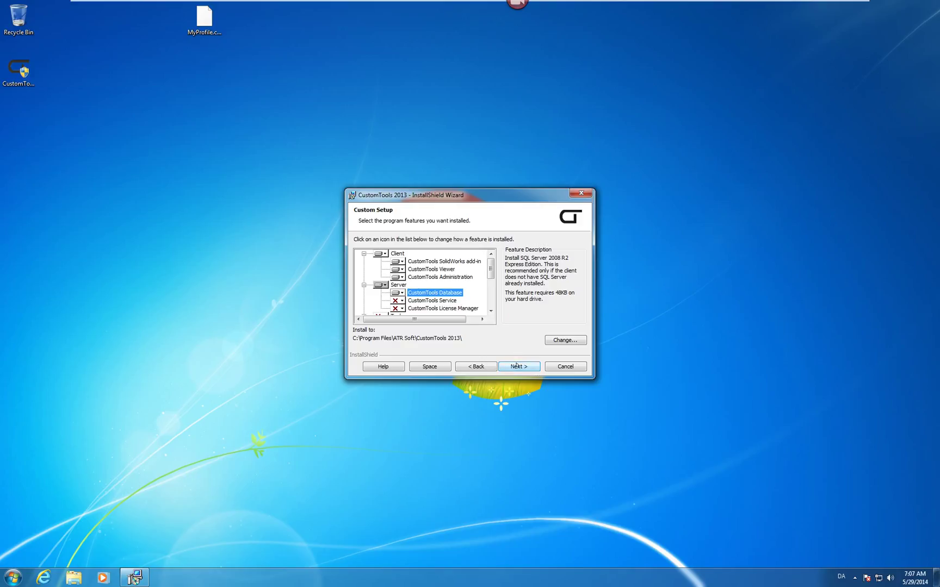
- Enter and confirm the SQL Server sa admin password
left_click(518, 366)
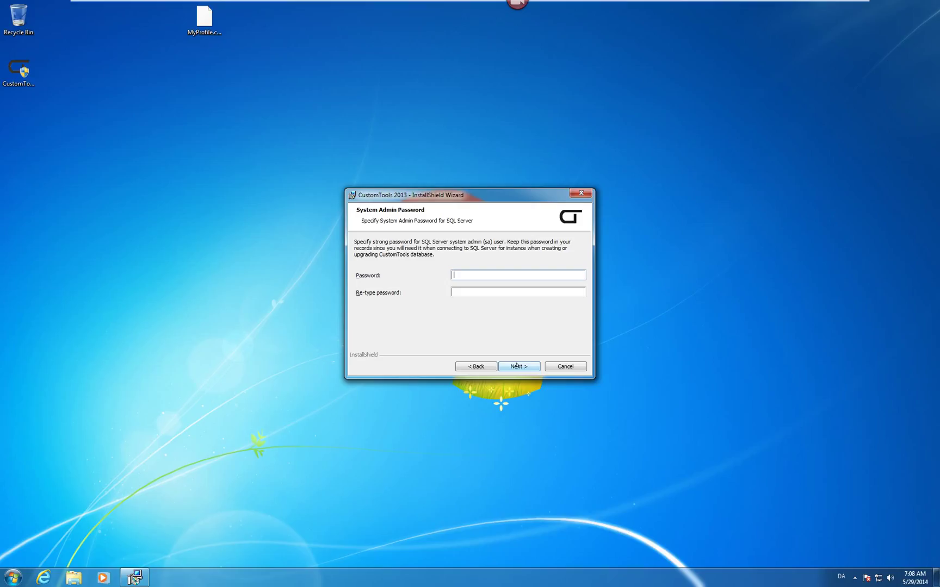
type("**********")
key("Tab")
type("********")
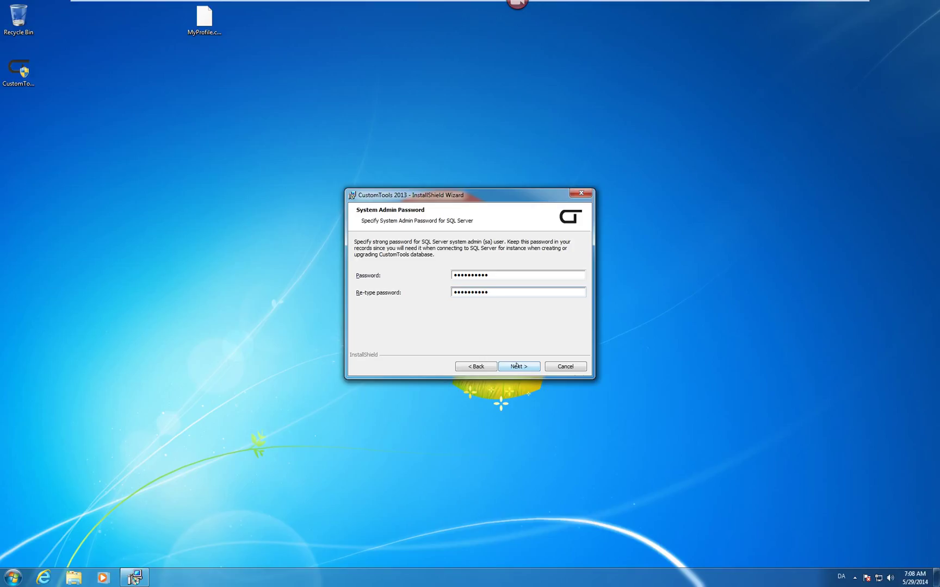
left_click(525, 366)
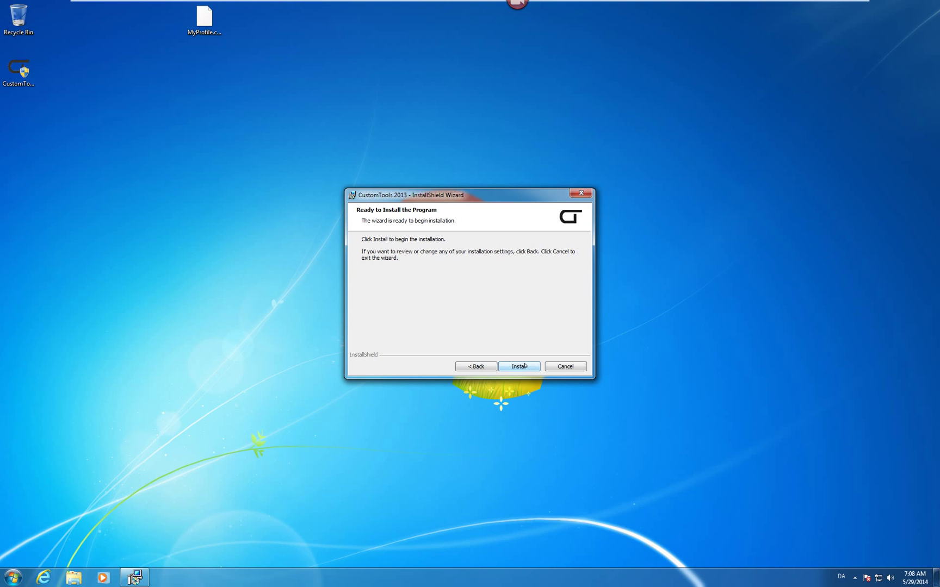
- Install CustomTools 2013, then finish the wizard with 'Show me the What's new' unchecked
left_click(520, 366)
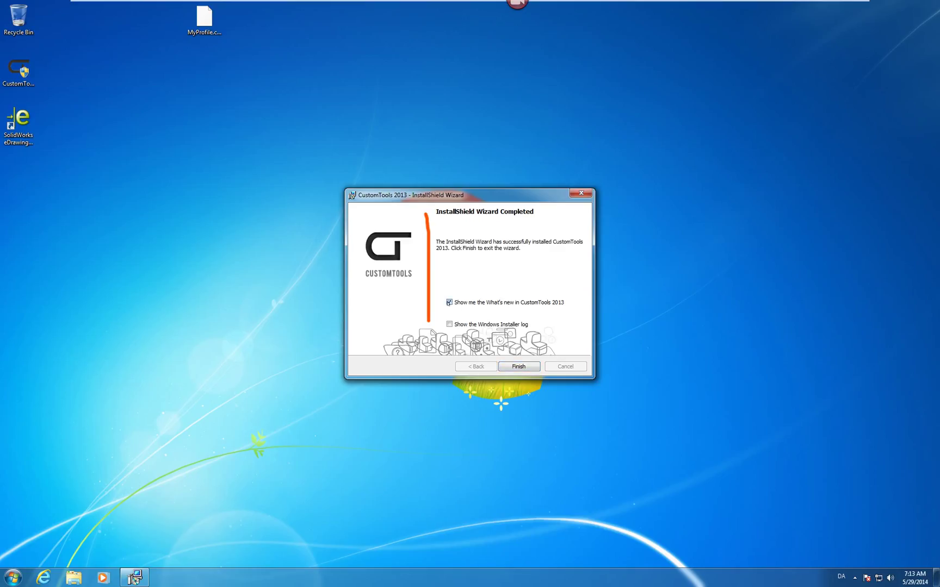
left_click(449, 303)
left_click(523, 367)
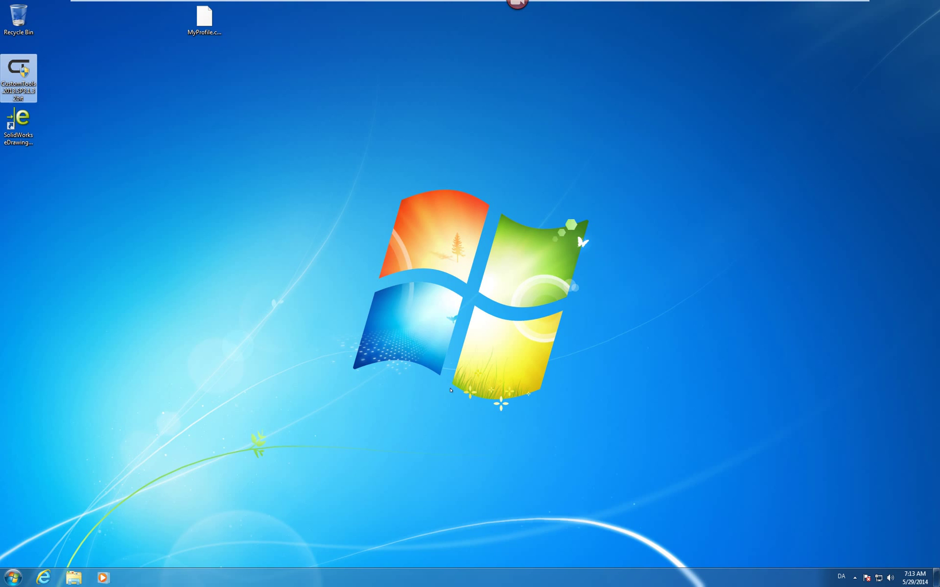
- Launch CustomTools Administration from Start > All Programs > CustomTools 2013, allowing it through UAC
left_click(11, 575)
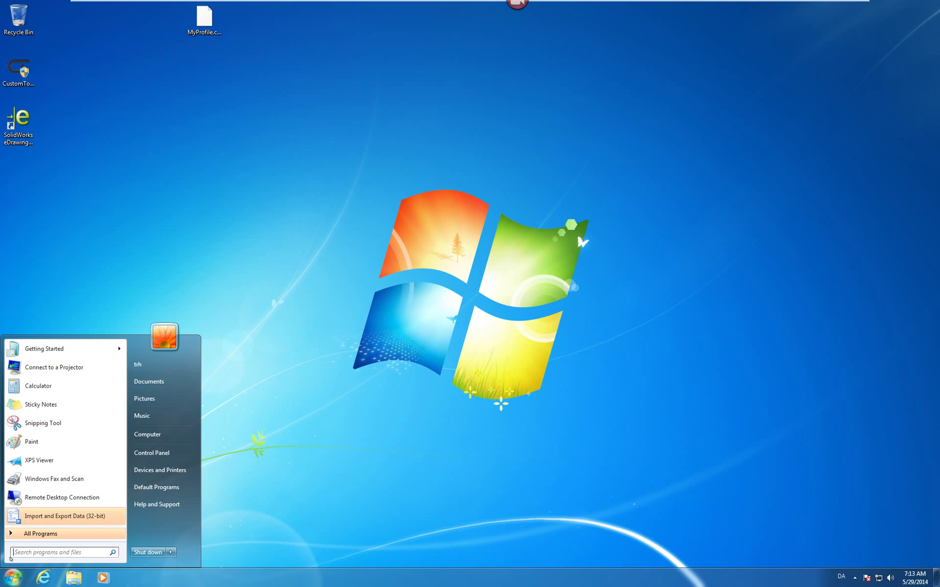
left_click(16, 534)
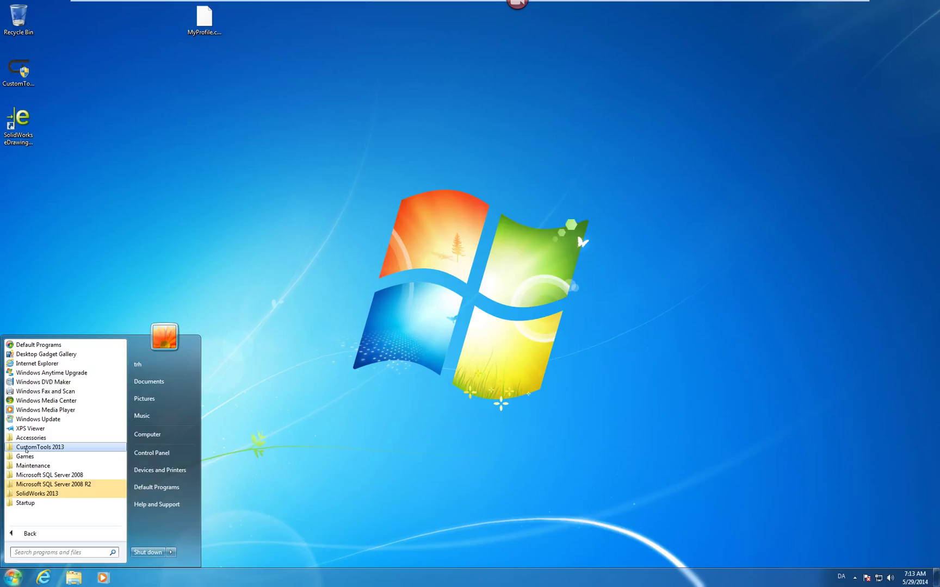
left_click(26, 447)
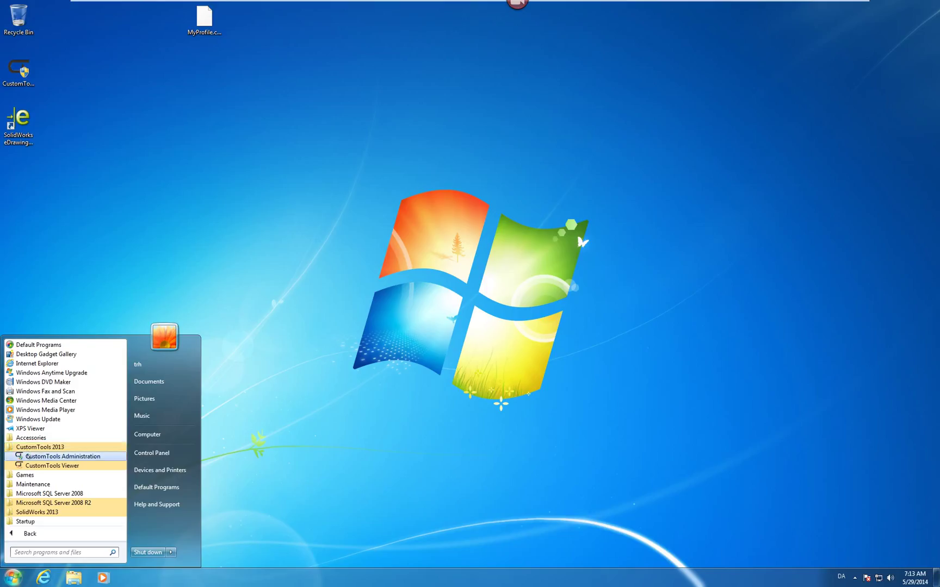
left_click(28, 457)
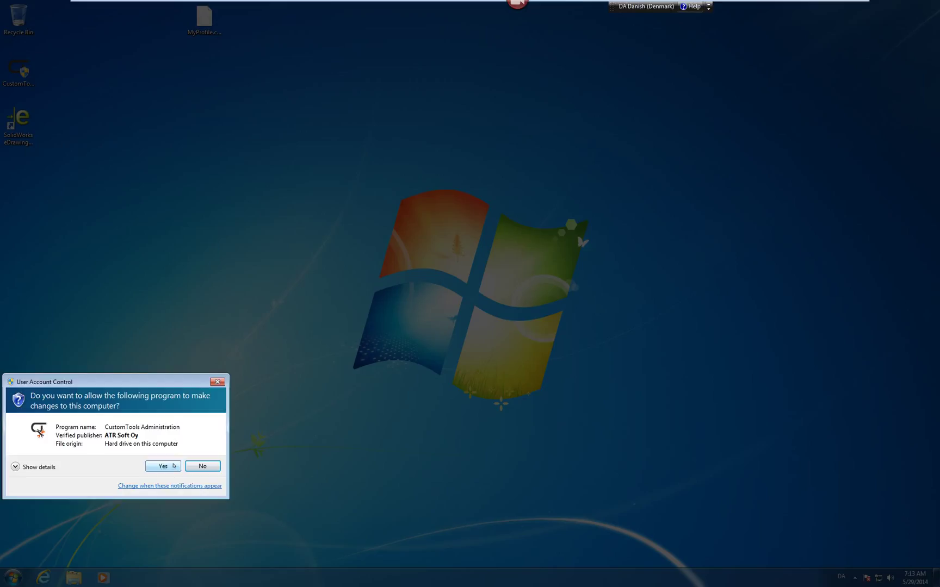
left_click(163, 466)
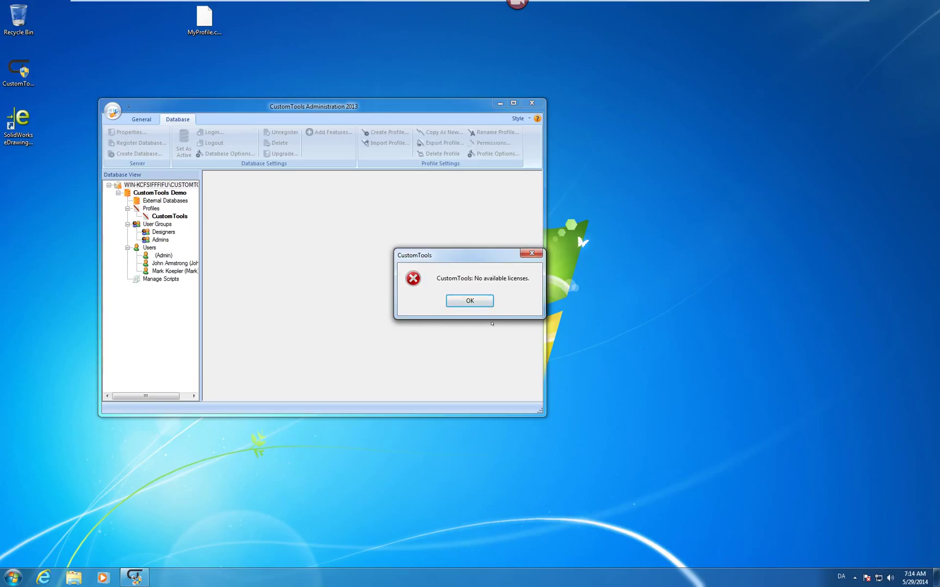
- Dismiss the no-licenses error and enter the contact's e-mail, first name and last name
left_click(469, 301)
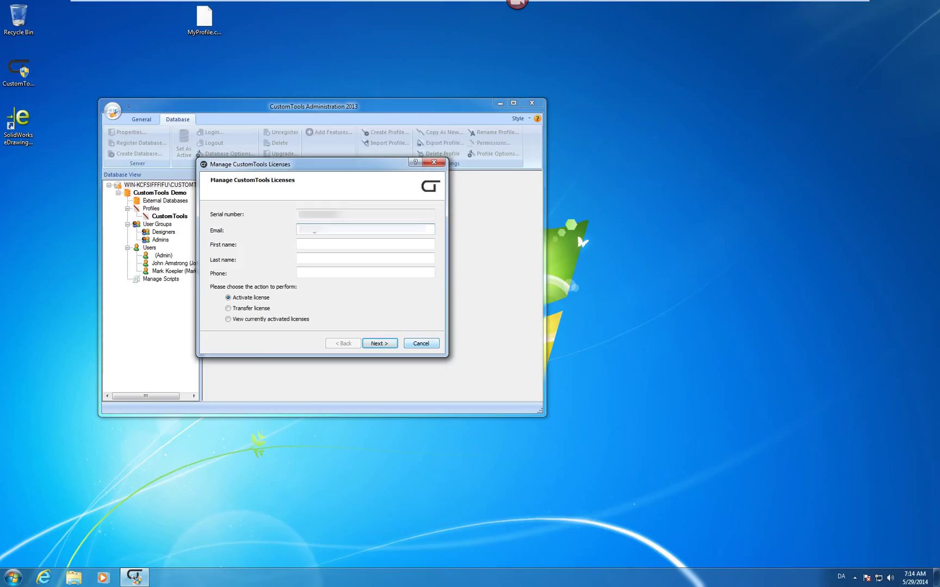
key("Tab")
key("Tab")
key("Tab")
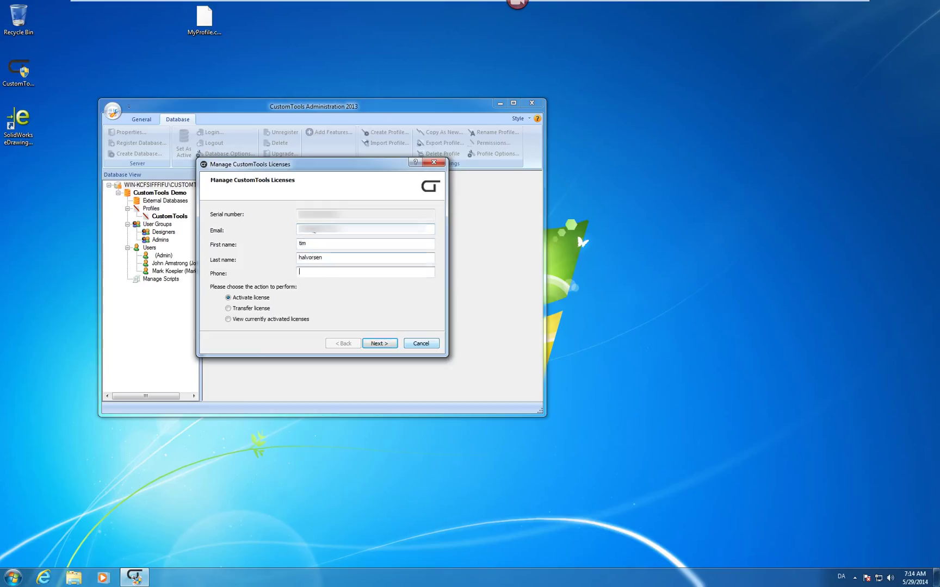
- Submit the details and complete the license activation
left_click(380, 344)
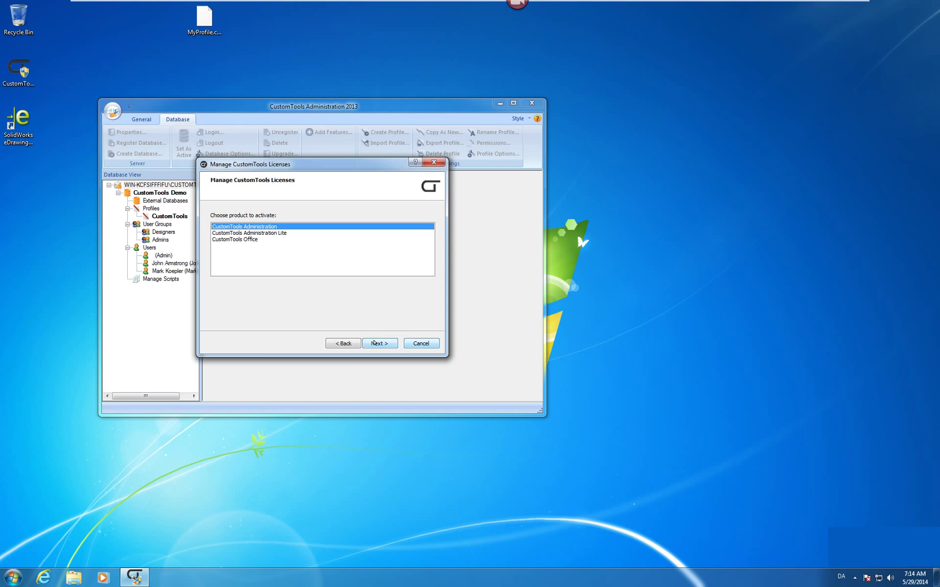
left_click(374, 343)
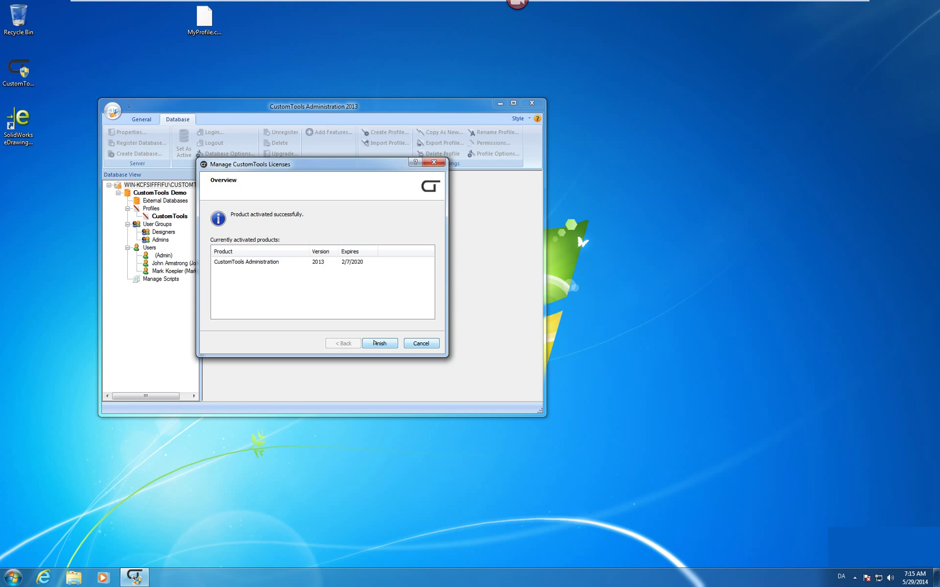
left_click(374, 342)
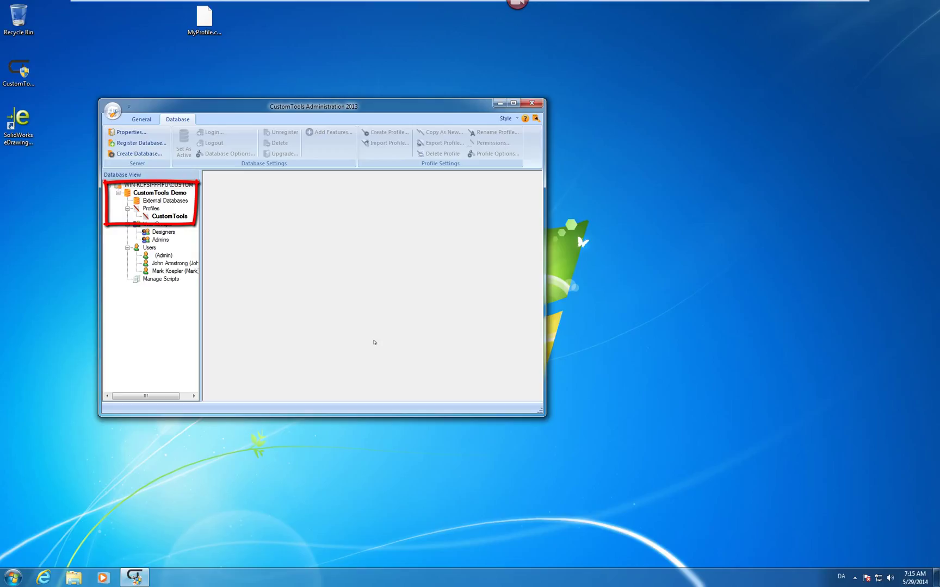
- Start the Database Wizard and name the new database YourCompany
left_click(117, 193)
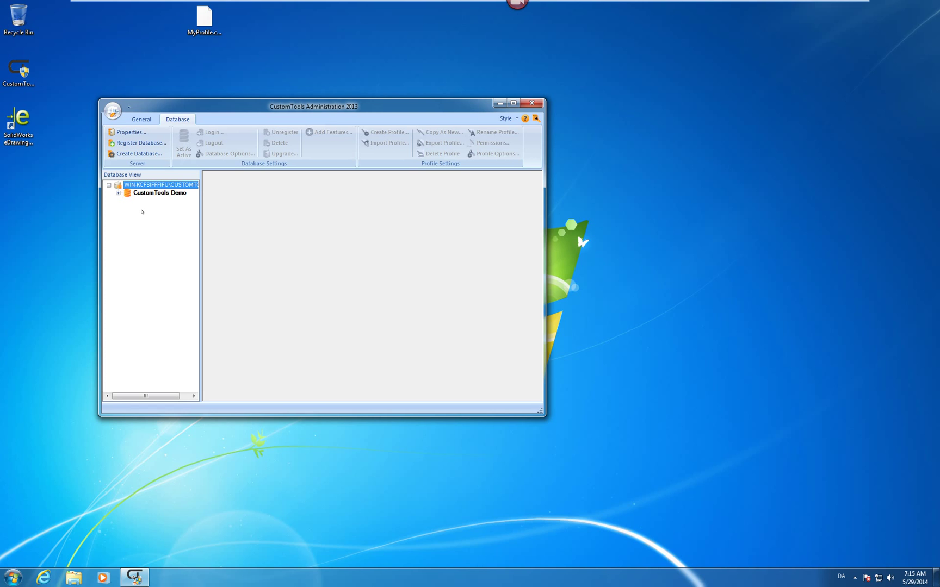
left_click(133, 154)
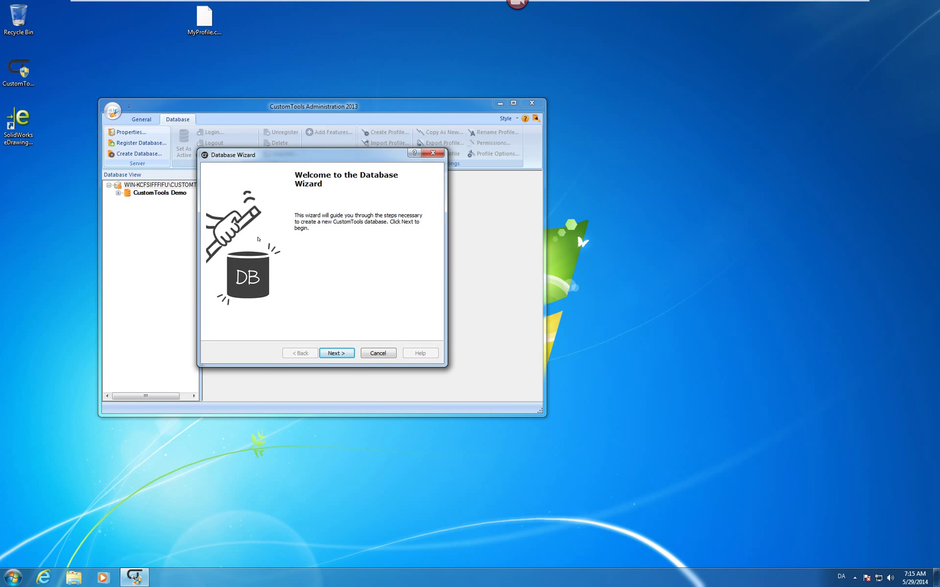
left_click(336, 354)
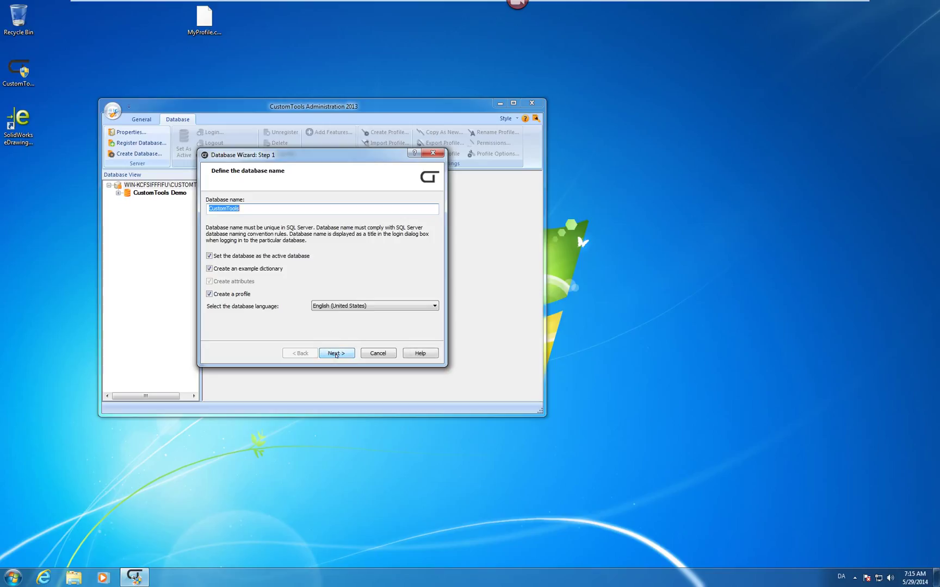
type("YourCompany")
left_click(336, 354)
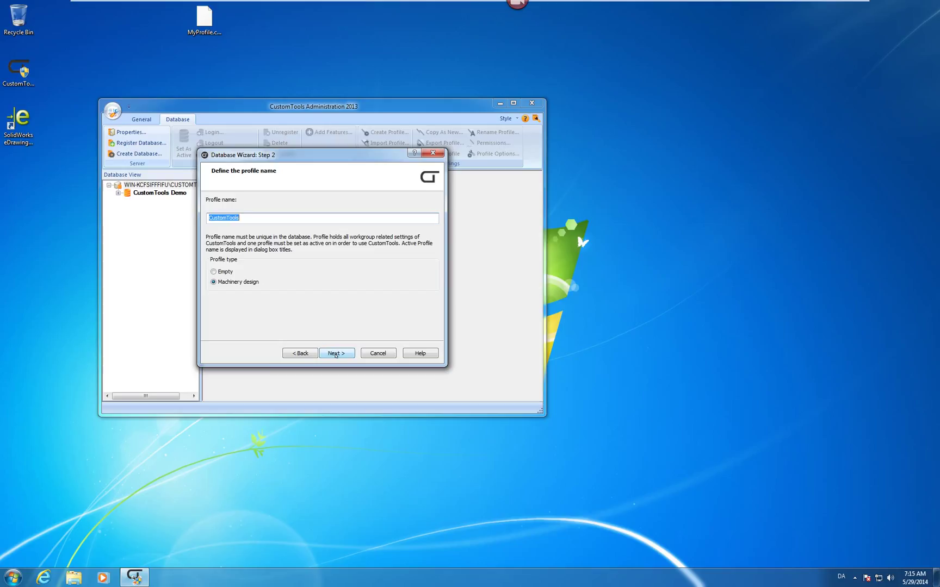
- Name the profile 'For Testing Only' and create the database
type("For Testing Only")
left_click(337, 354)
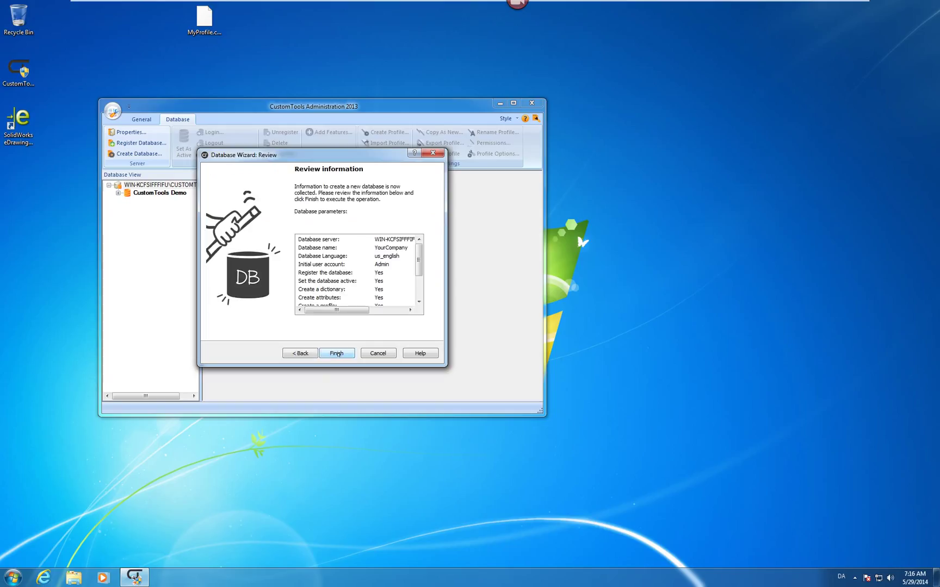
left_click(337, 354)
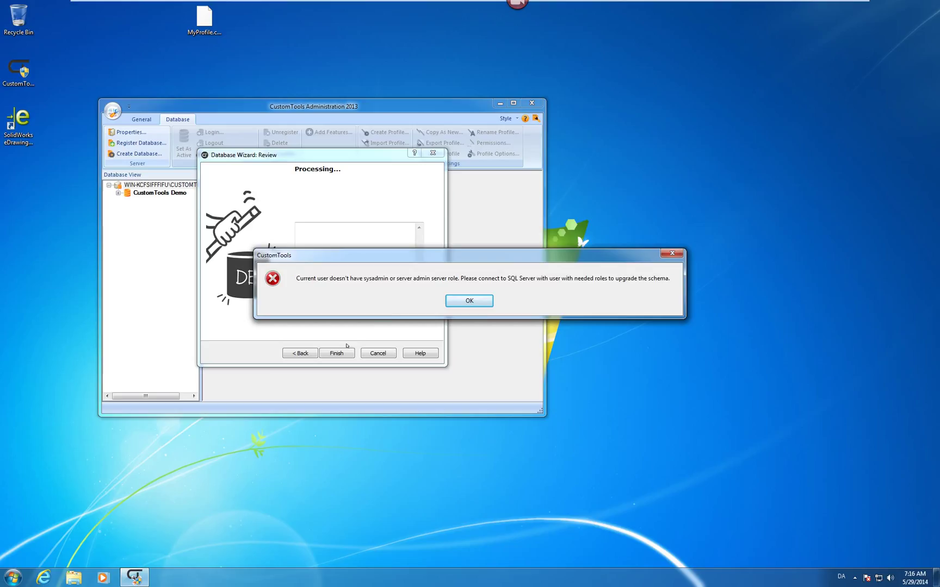
- Dismiss the sysadmin error, supply the sa password to create YourCompany, then close the wizard
left_click(471, 301)
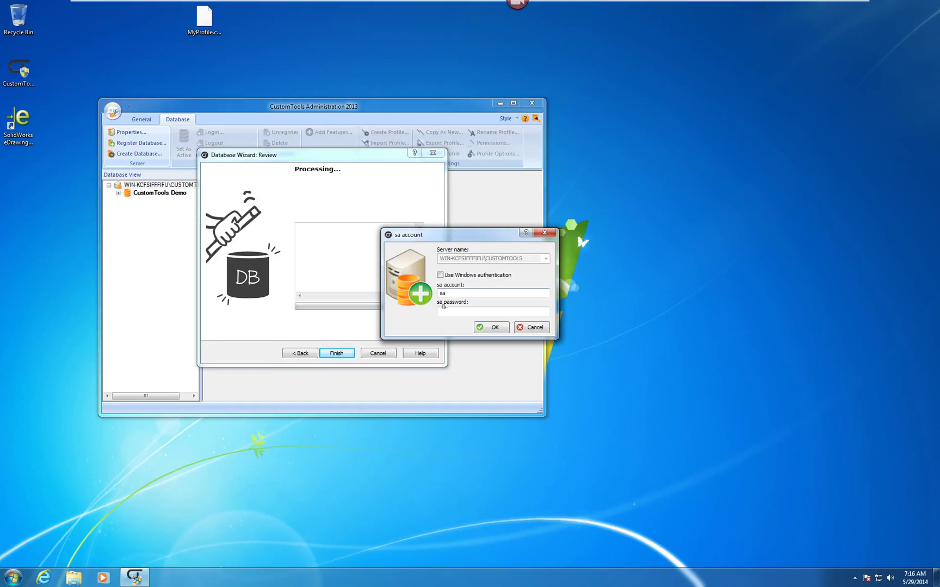
left_click(443, 312)
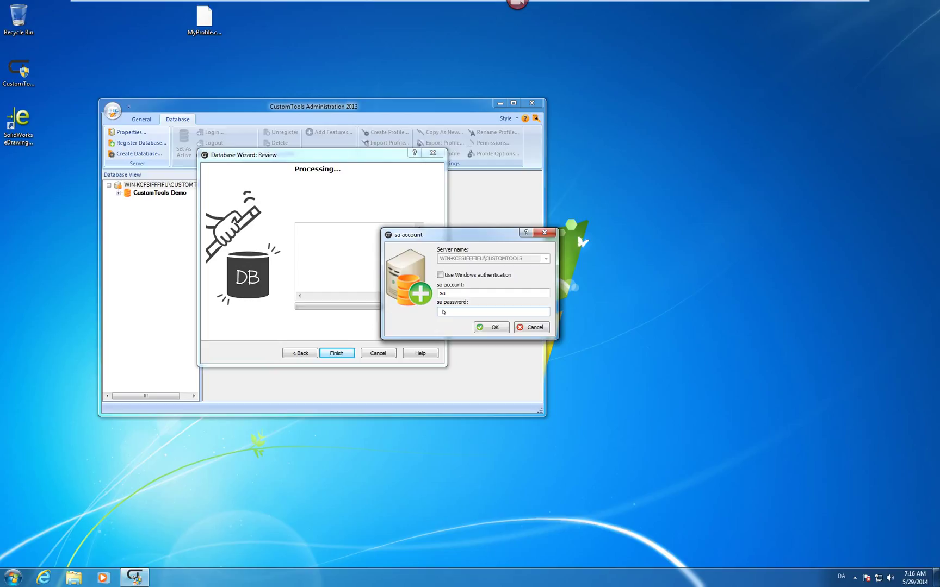
type("**********")
left_click(490, 327)
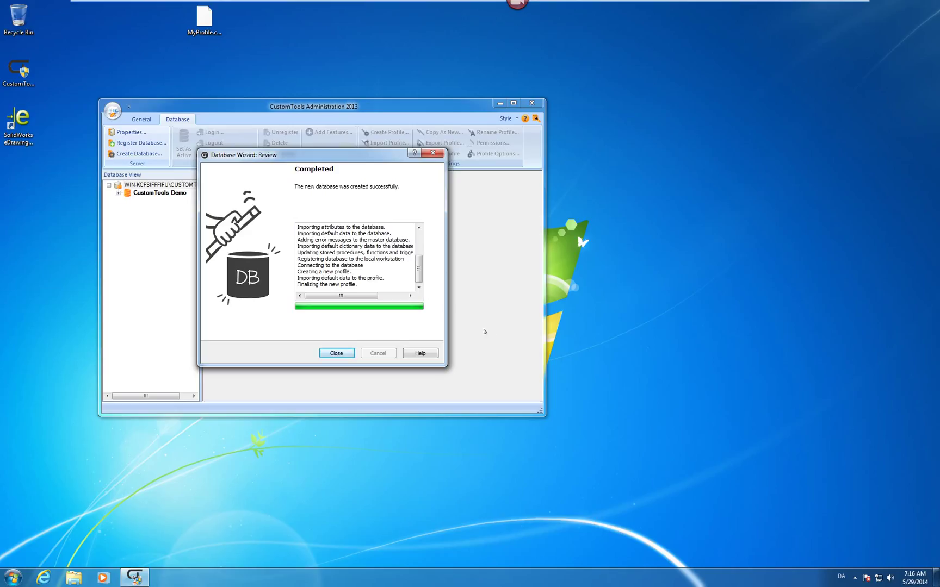
left_click(335, 354)
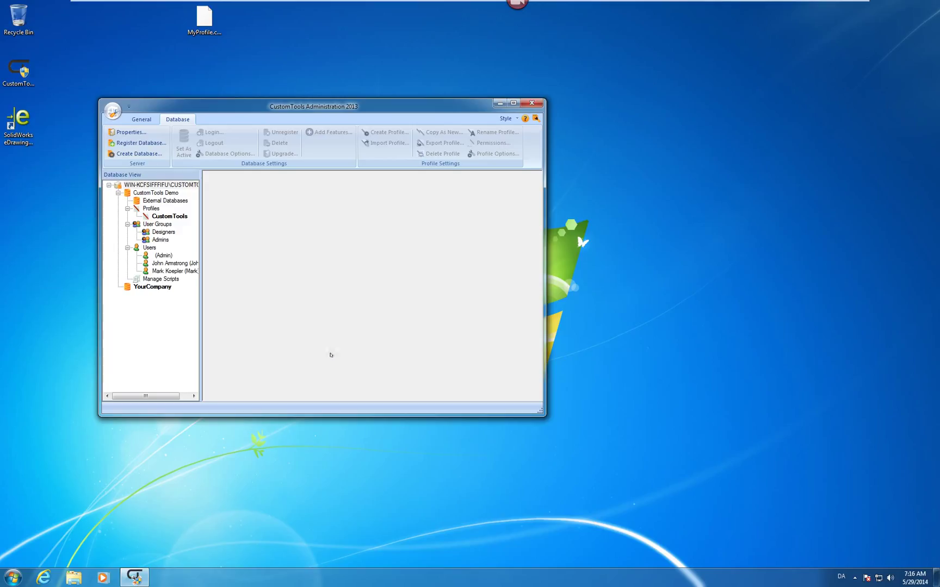
- Log in to the YourCompany database as Admin and collapse the CustomTools Demo tree
left_click(155, 288)
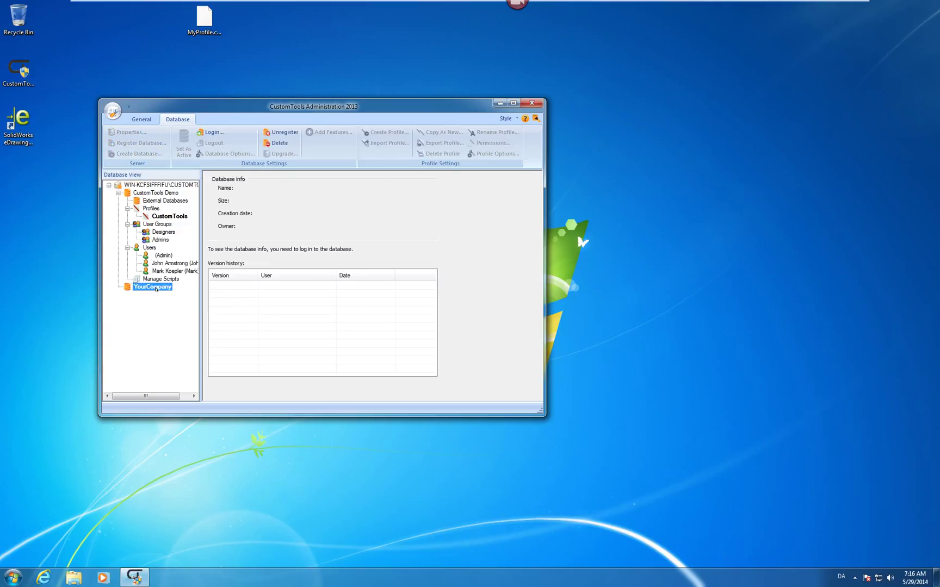
right_click(156, 288)
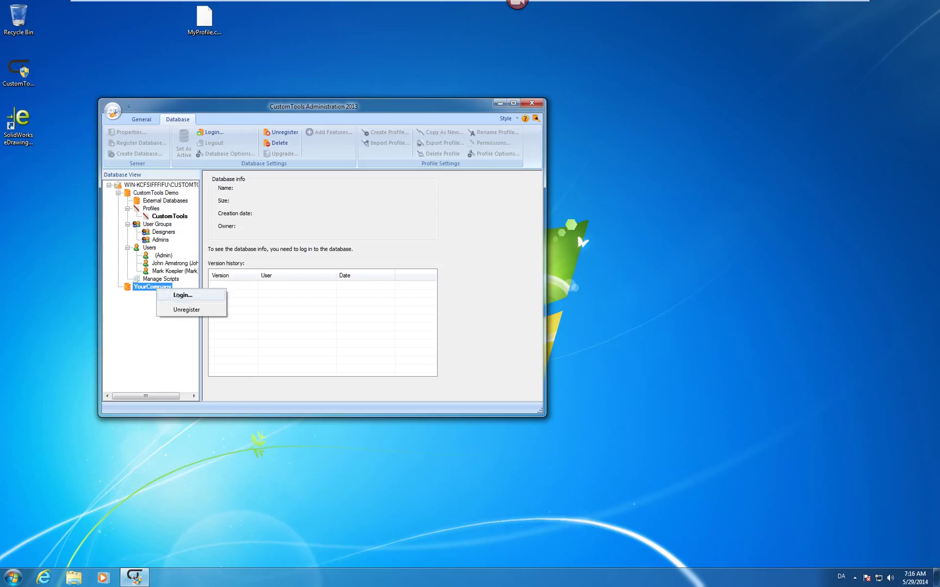
left_click(177, 295)
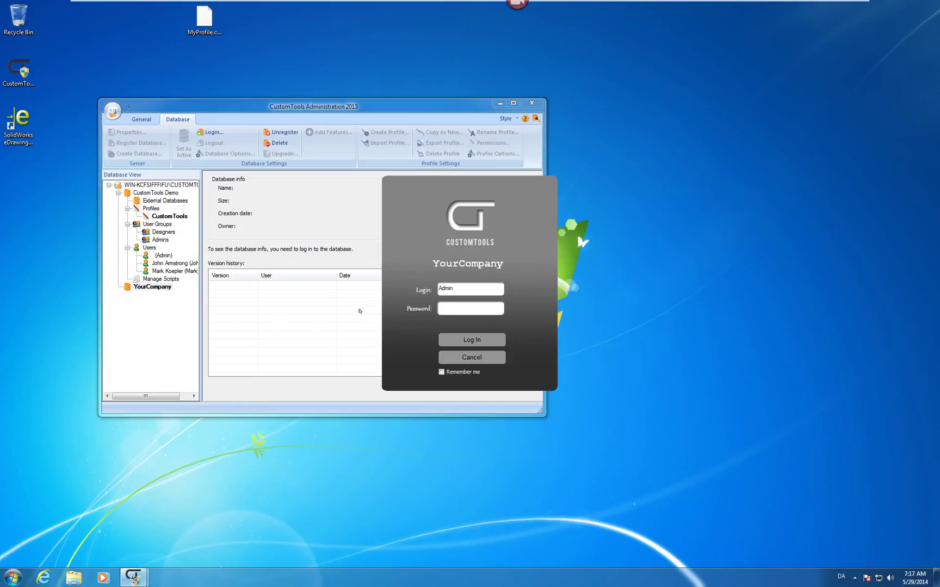
left_click(468, 340)
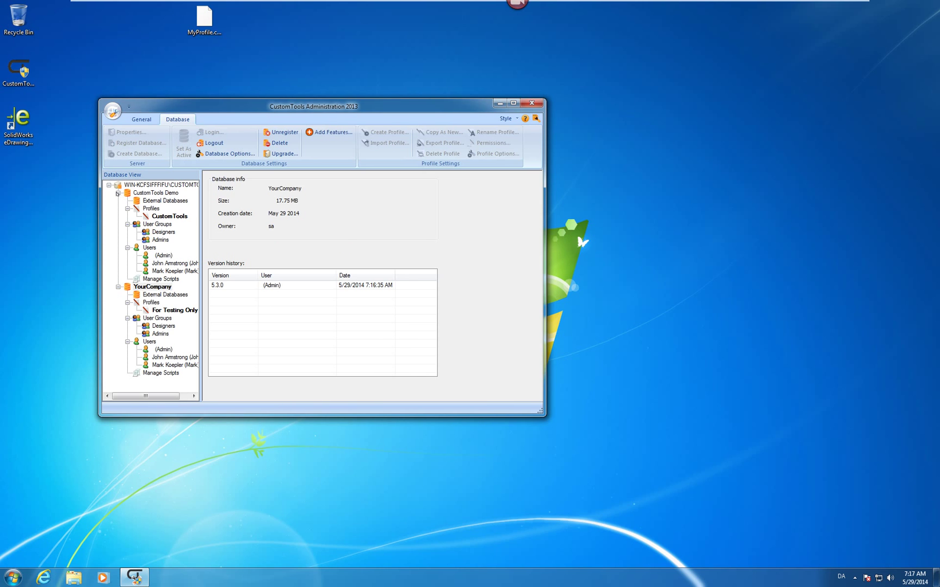
left_click(118, 193)
left_click(135, 201)
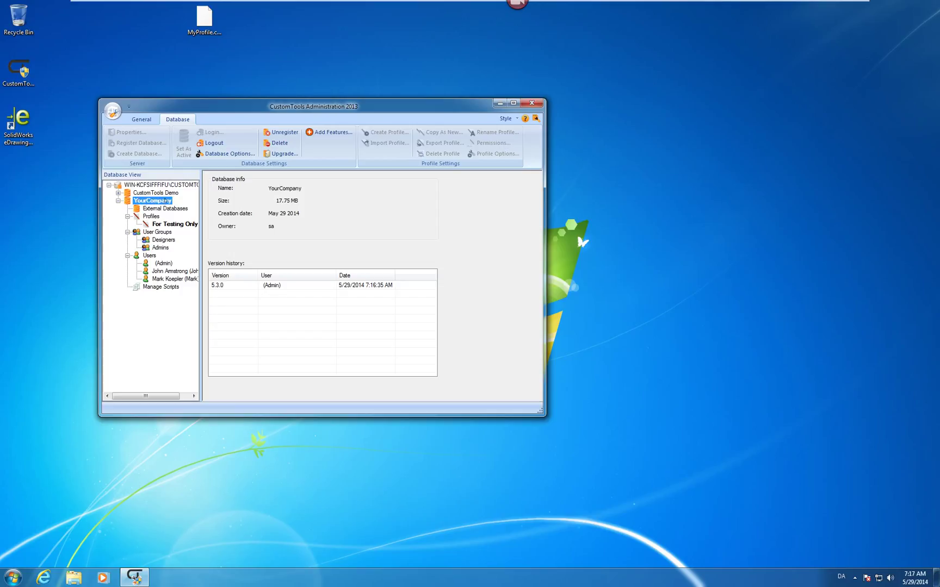
- Import the Desktop file MyProfile.ctprof into YourCompany's Profiles
right_click(150, 217)
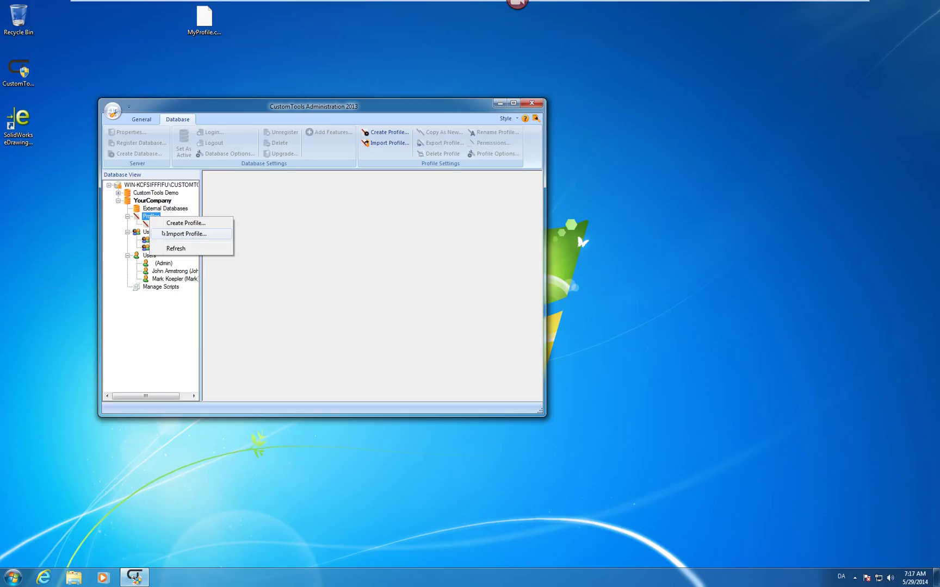
left_click(162, 234)
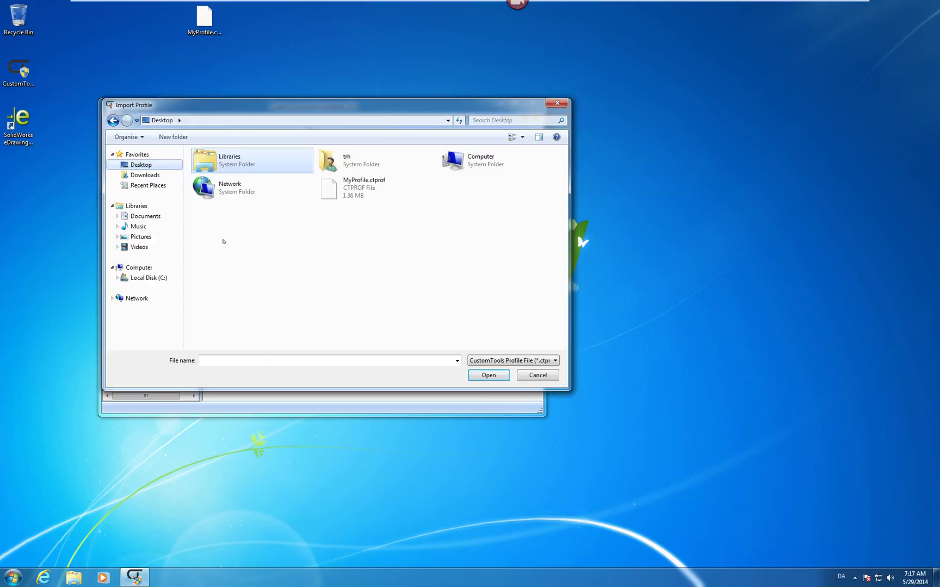
left_click(334, 188)
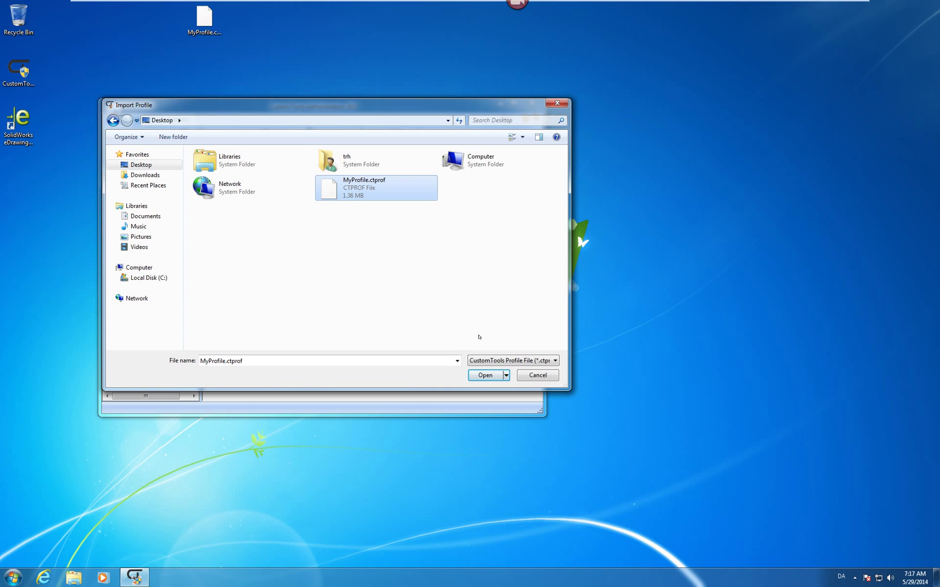
left_click(496, 375)
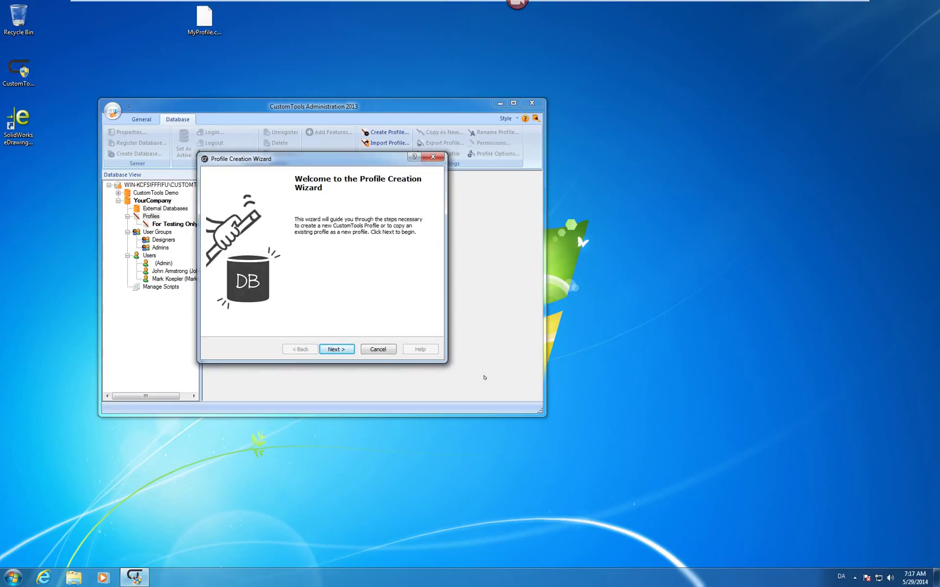
- Run the Profile Wizard keeping the name MyProfile, then close it
left_click(336, 349)
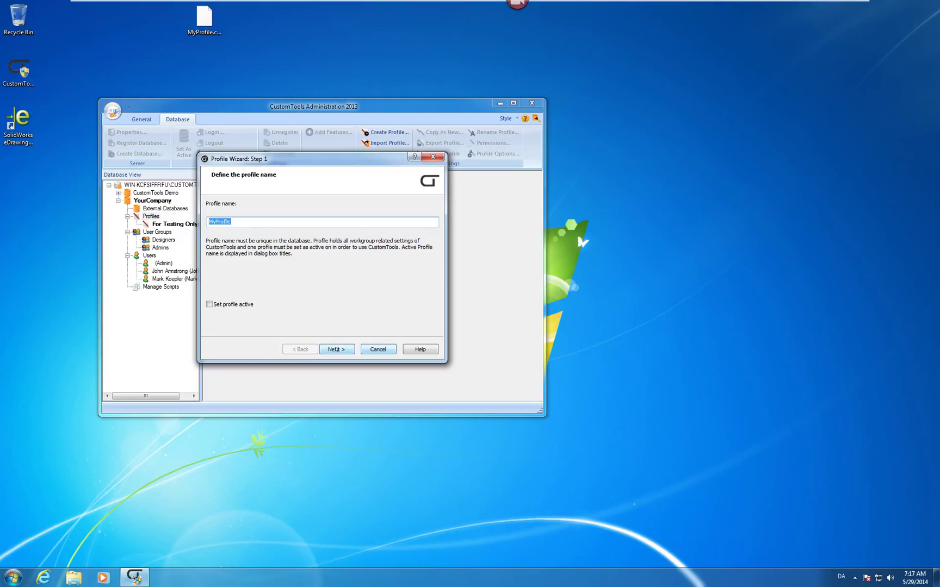
left_click(335, 350)
left_click(336, 349)
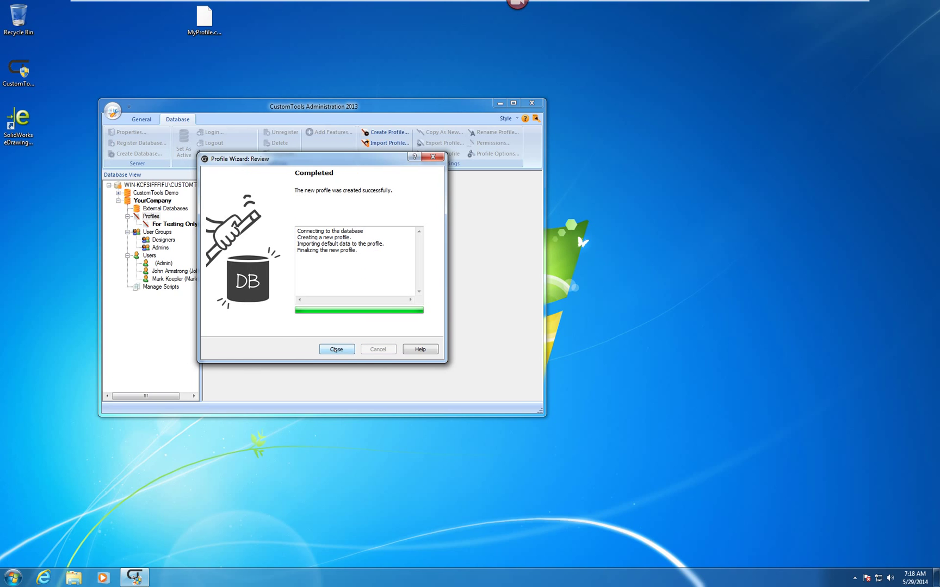
left_click(336, 349)
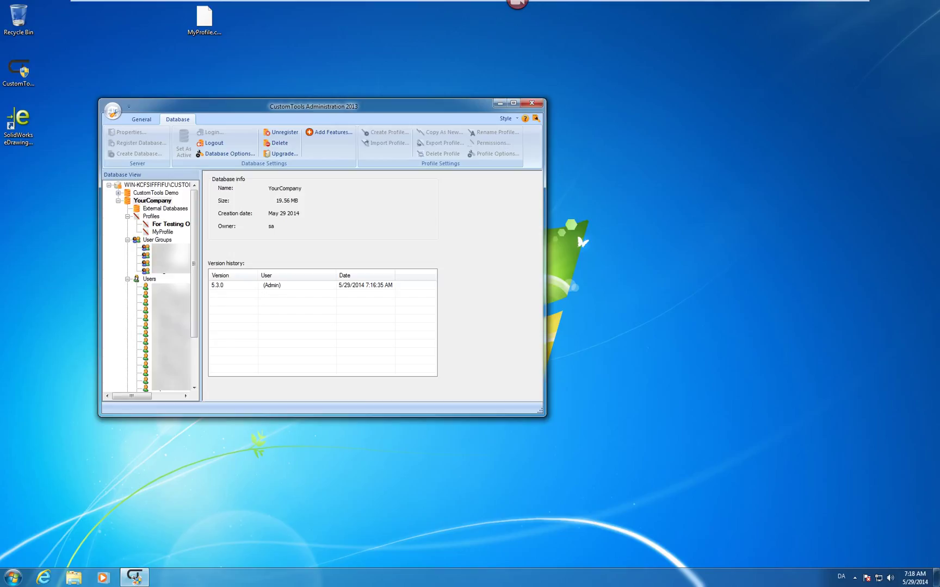
- Collapse Users and User Groups, then accept For Testing Only rights: Designers Read/Use, Admins full
left_click(128, 279)
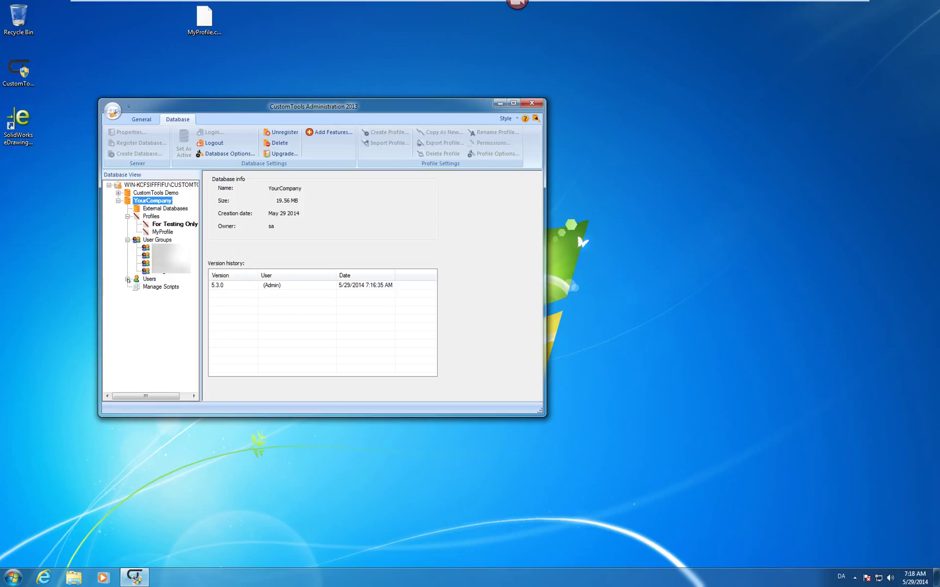
left_click(127, 240)
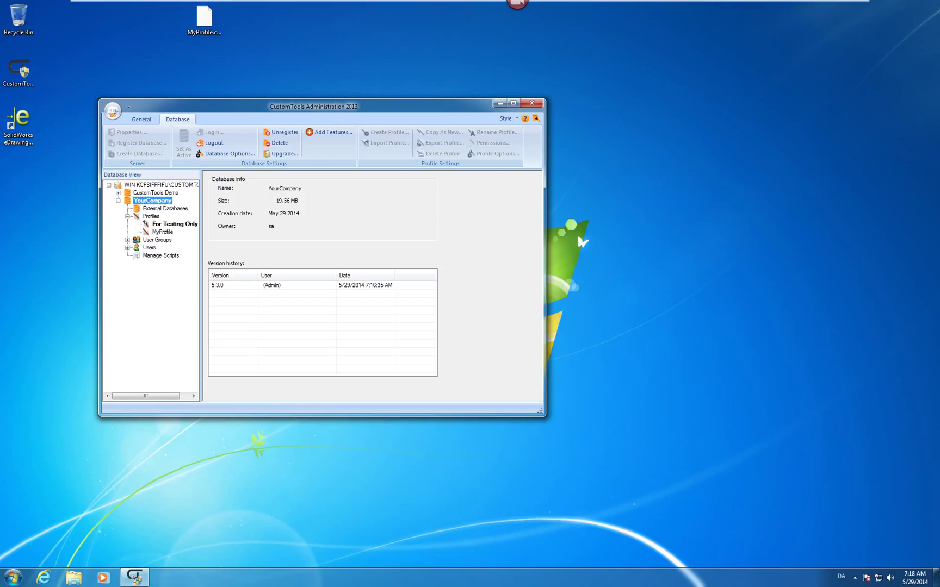
left_click(146, 224)
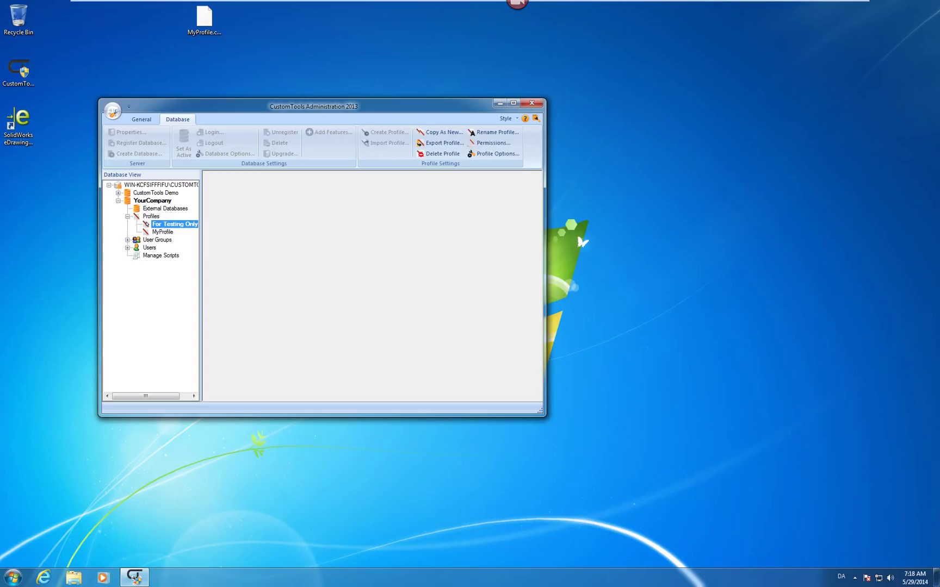
right_click(147, 224)
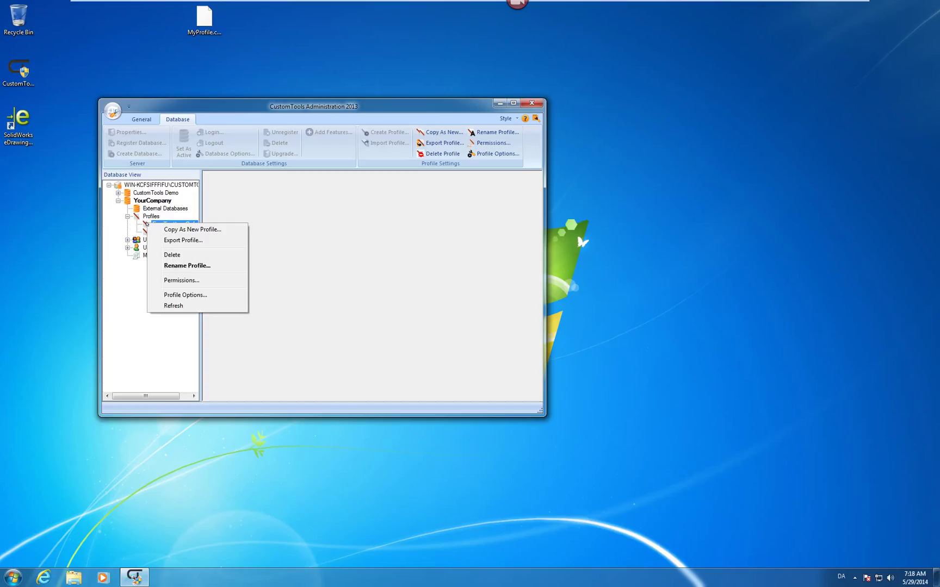
left_click(178, 280)
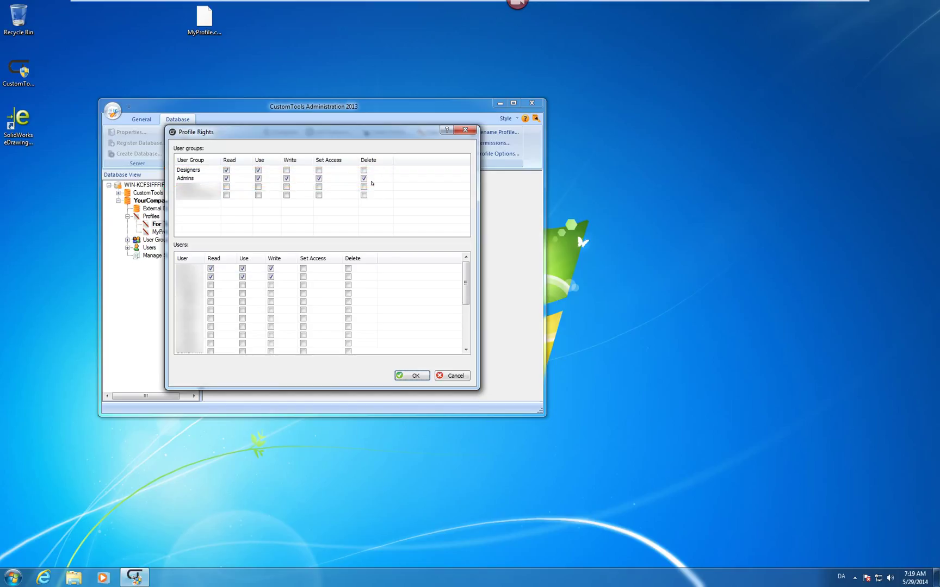
left_click(422, 376)
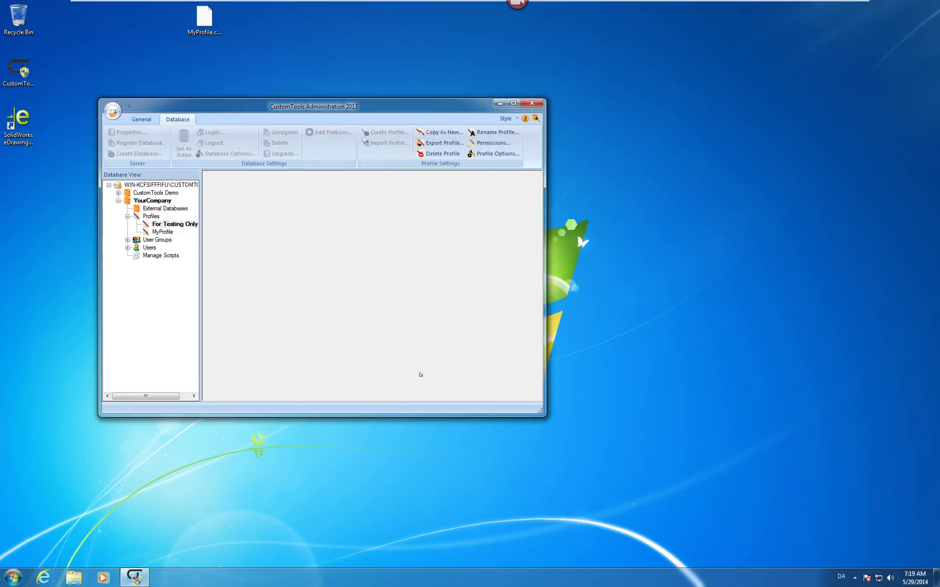
right_click(179, 225)
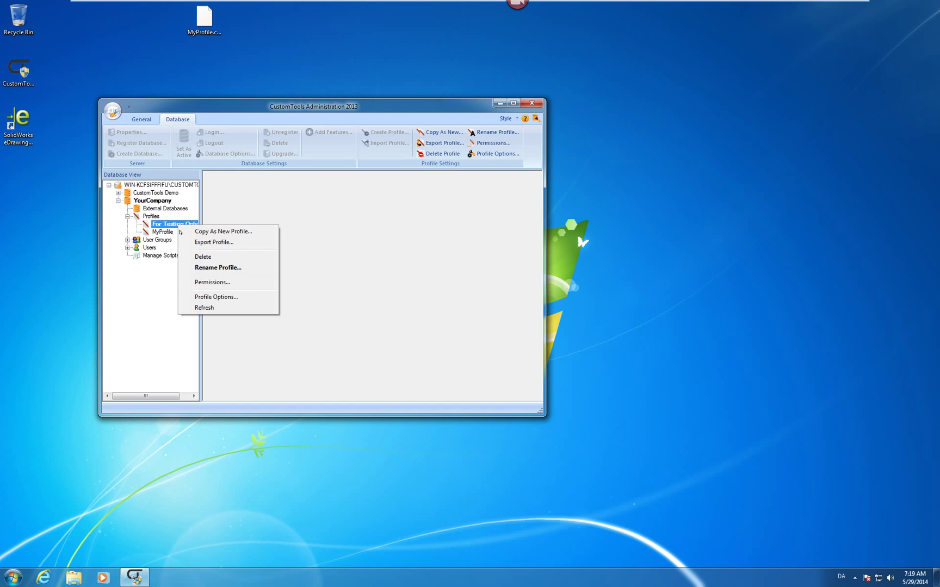
left_click(212, 297)
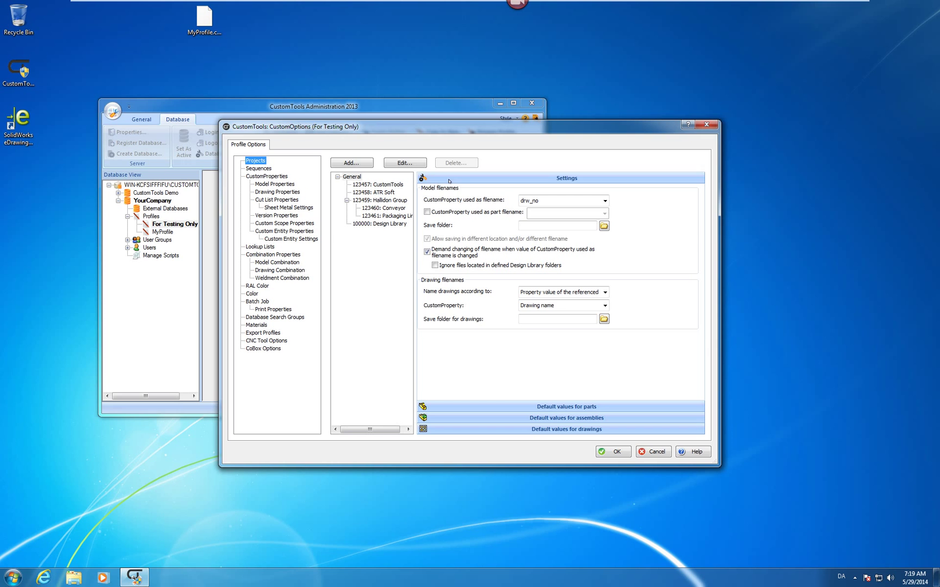
left_click(709, 124)
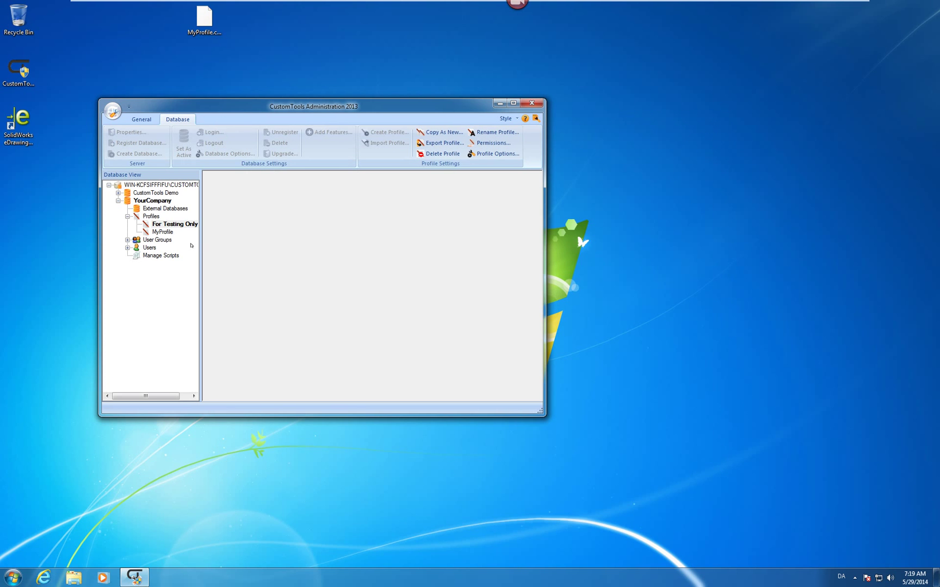
- Scroll through the YourCompany Database Rights grid for groups and users and accept them
right_click(167, 201)
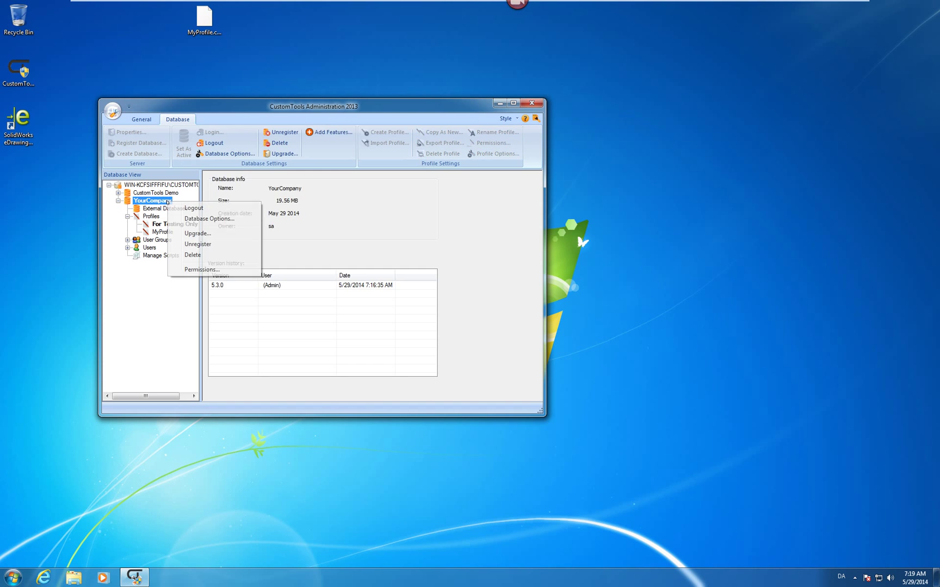
left_click(217, 268)
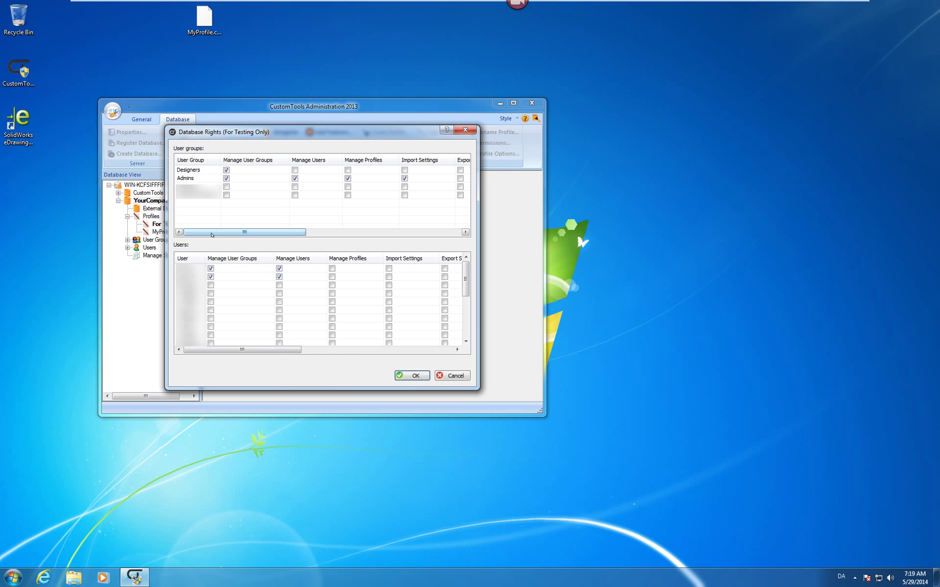
left_click_drag(212, 235, 370, 241)
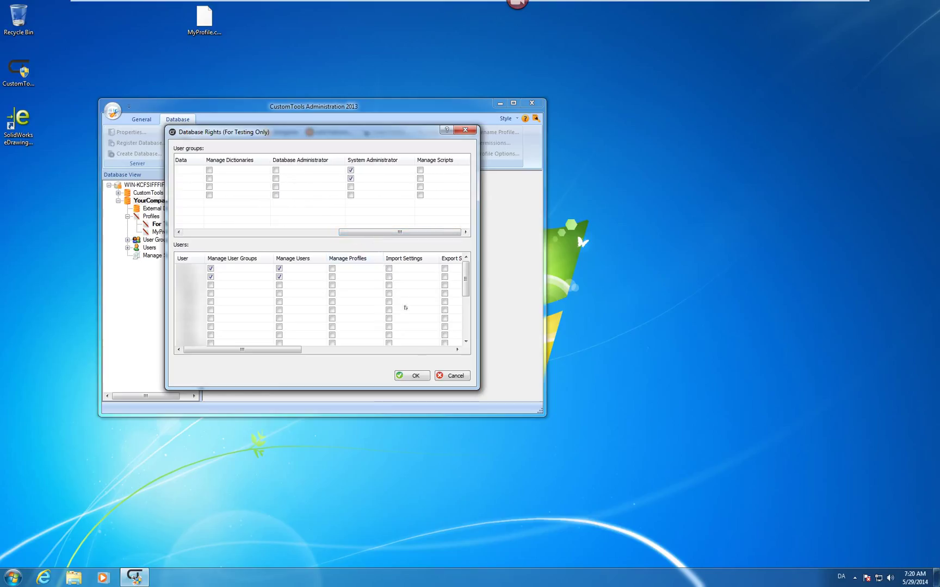
left_click(415, 376)
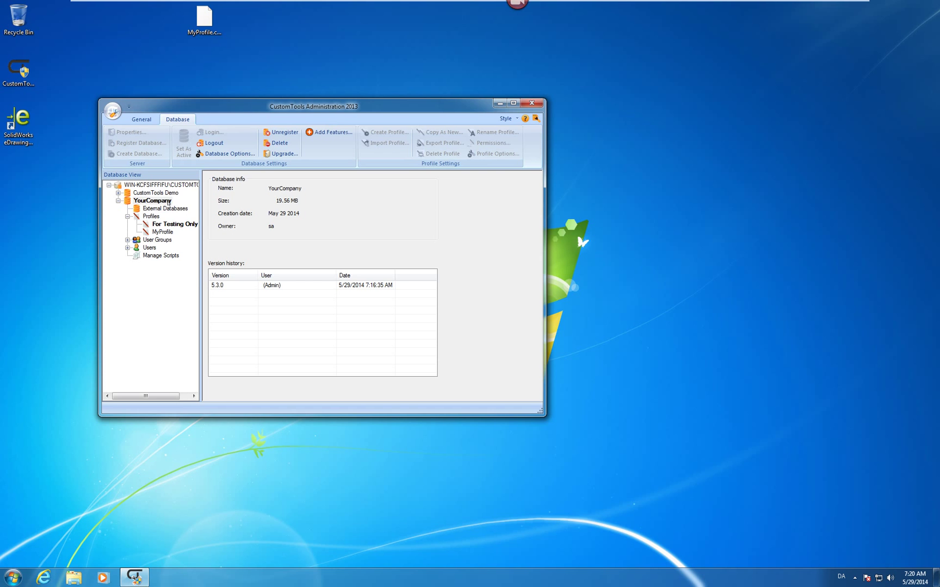
- Browse YourCompany's General, Attributes, Translation and CustomNotes Templates options, then close Administration
right_click(168, 203)
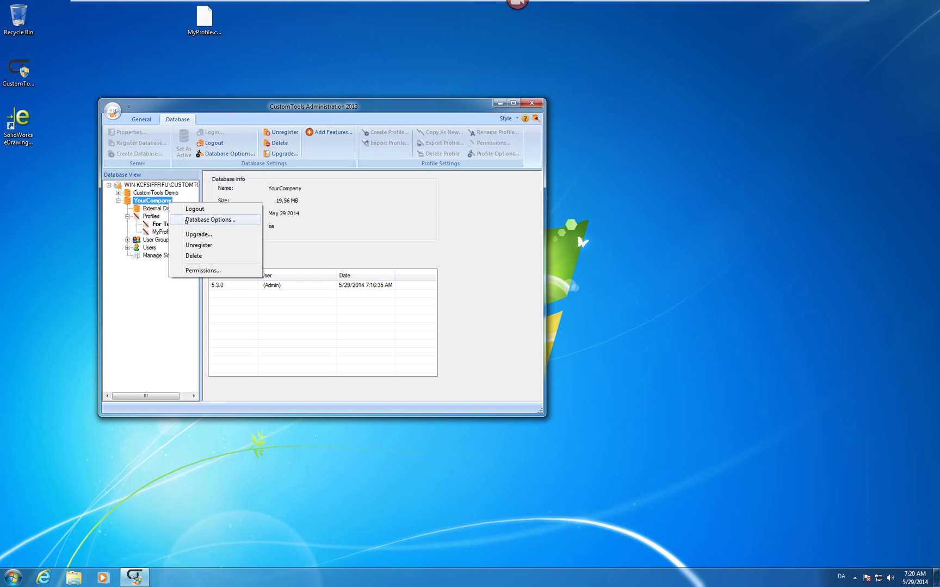
left_click(188, 220)
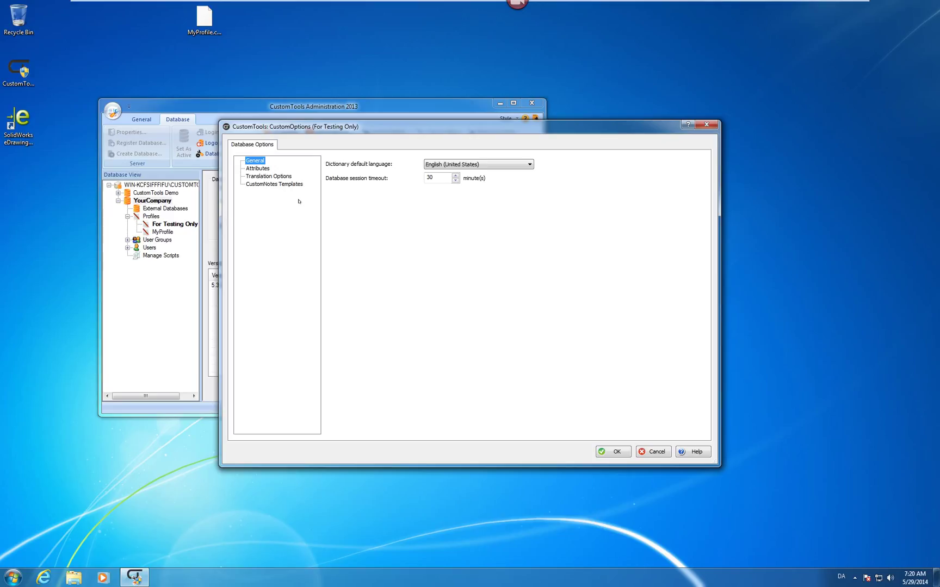
left_click(258, 168)
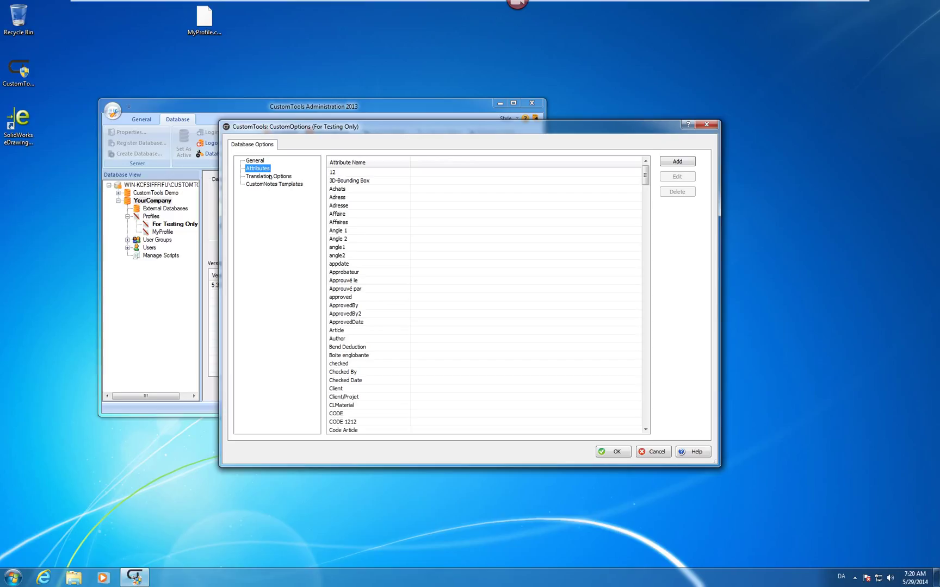
left_click(269, 176)
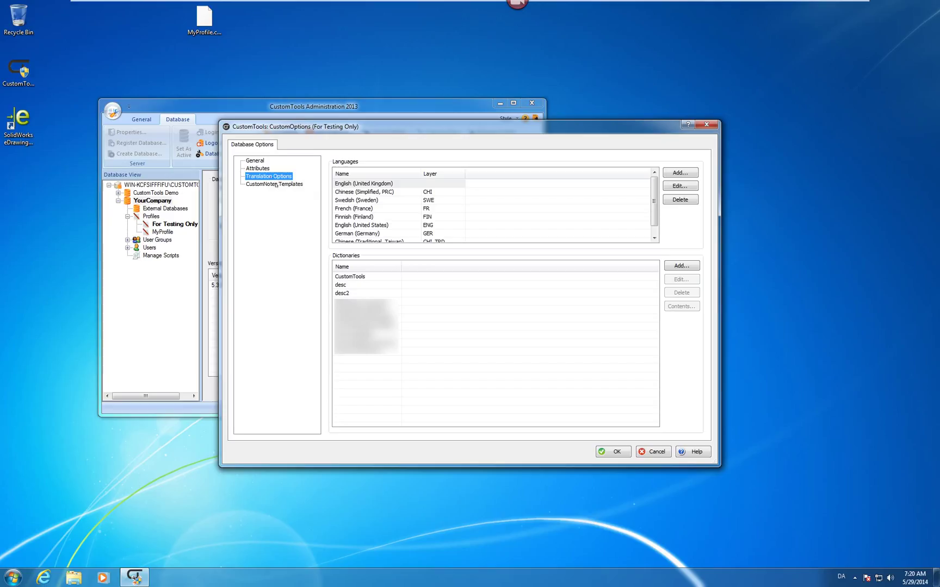
left_click(277, 185)
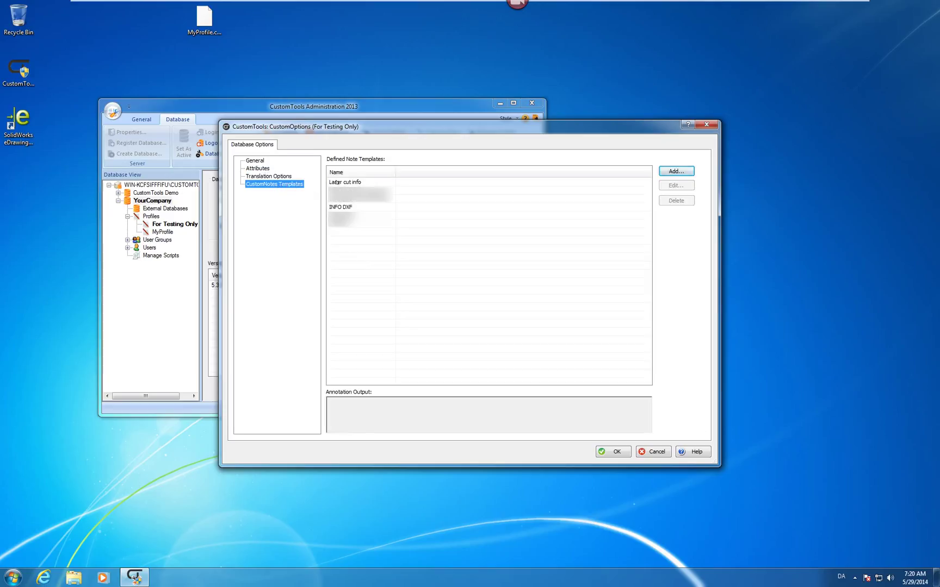
left_click(337, 182)
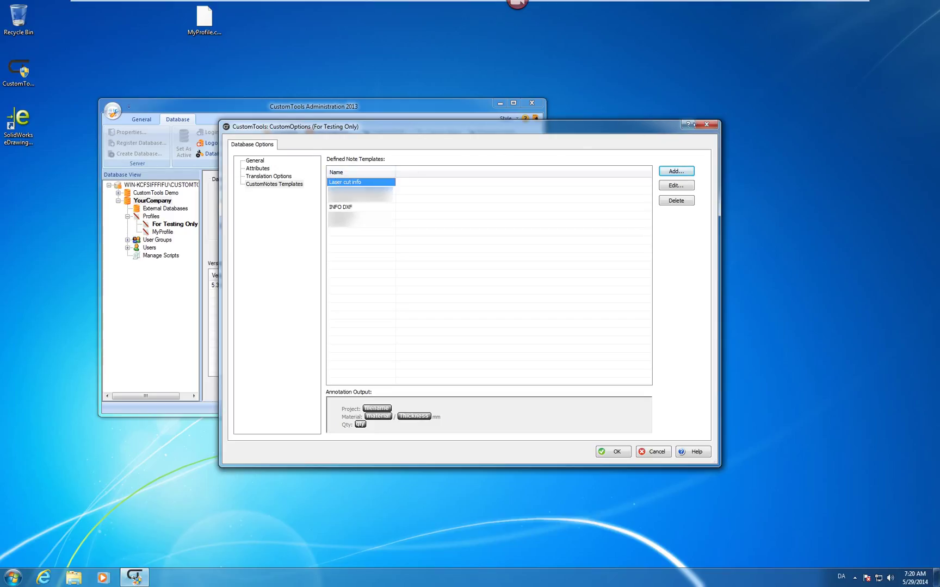
left_click(707, 124)
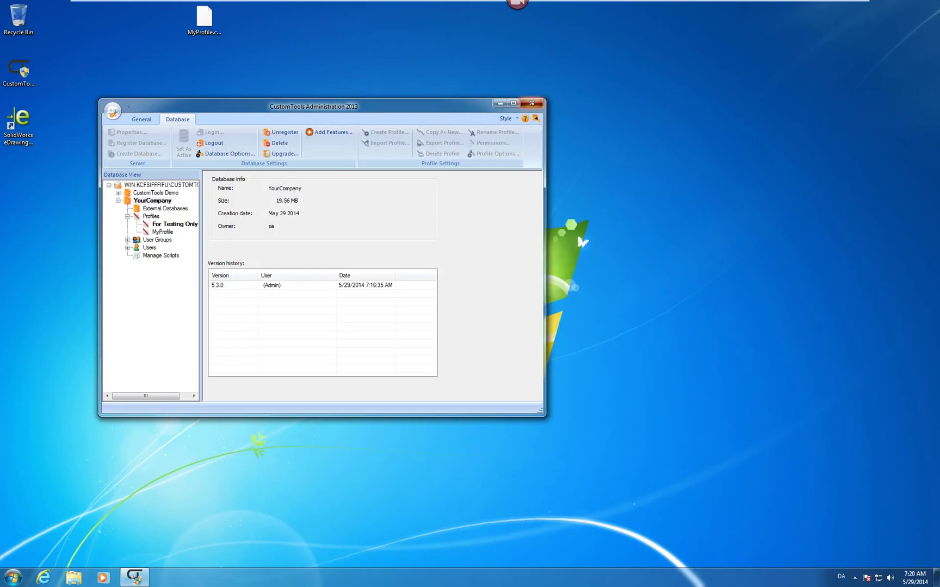
left_click(532, 103)
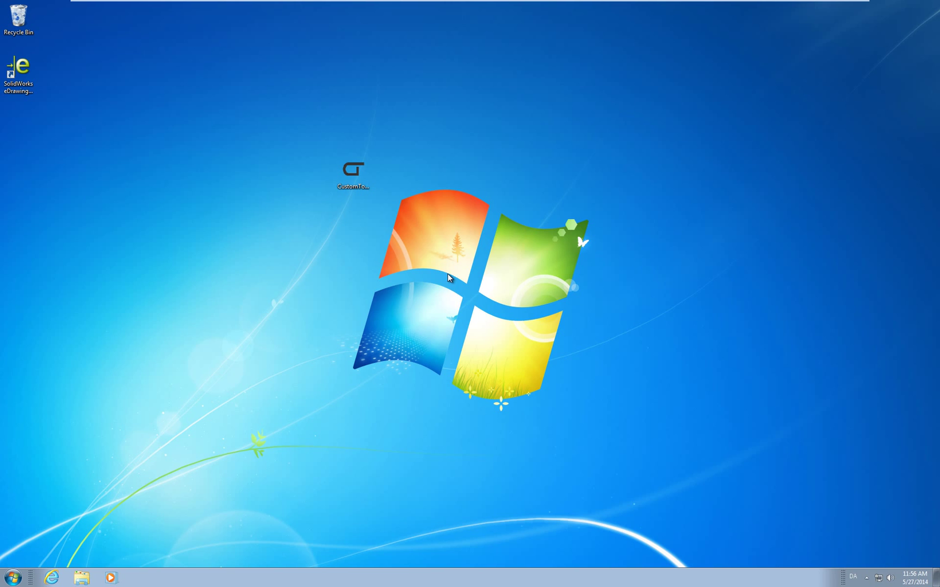
- Launch SolidWorks 2013 x64 and enter the user's first and last name for licensing
left_click(16, 576)
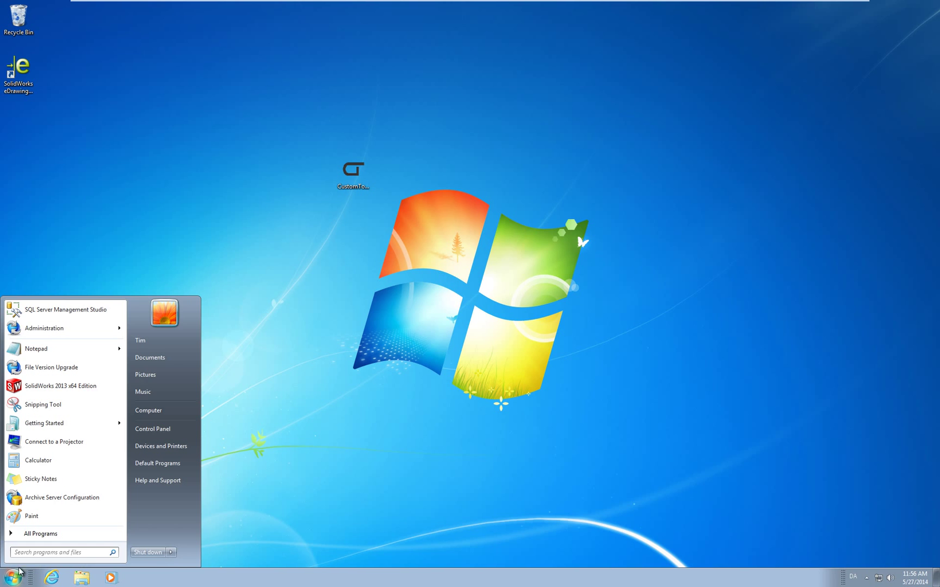
left_click(46, 385)
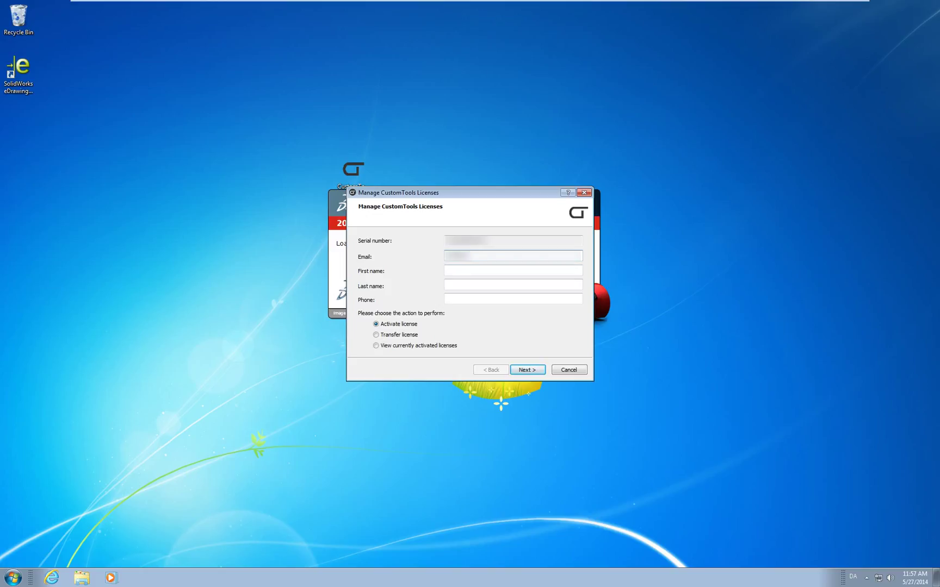
key("Tab")
key("Tab")
key("Tab")
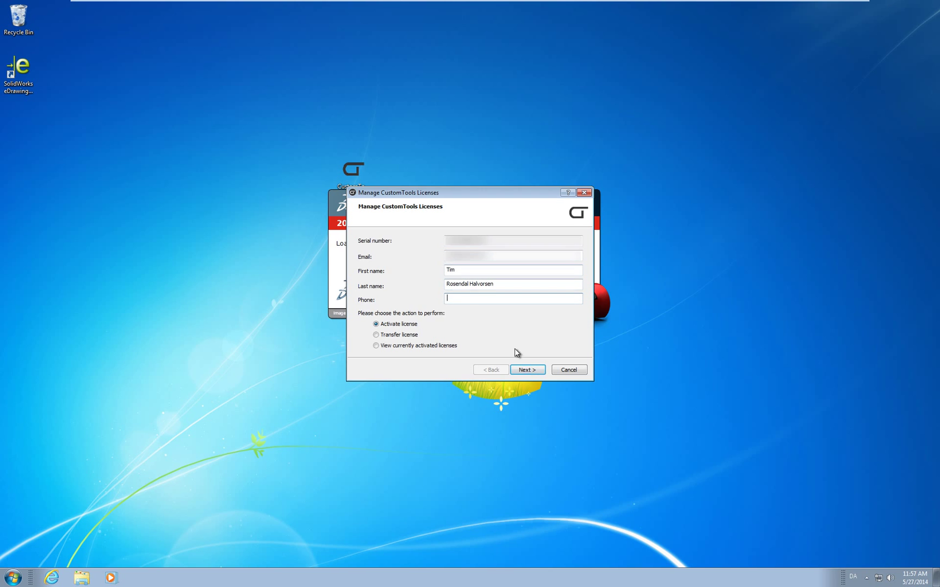
- Activate the CustomTools Office license and log in to CustomTools with the admin login
left_click(527, 370)
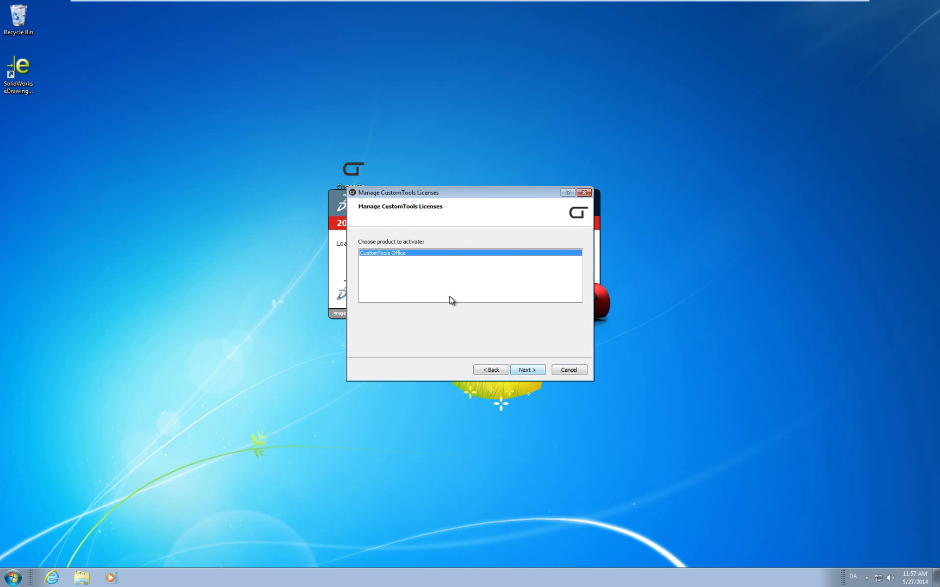
left_click(528, 370)
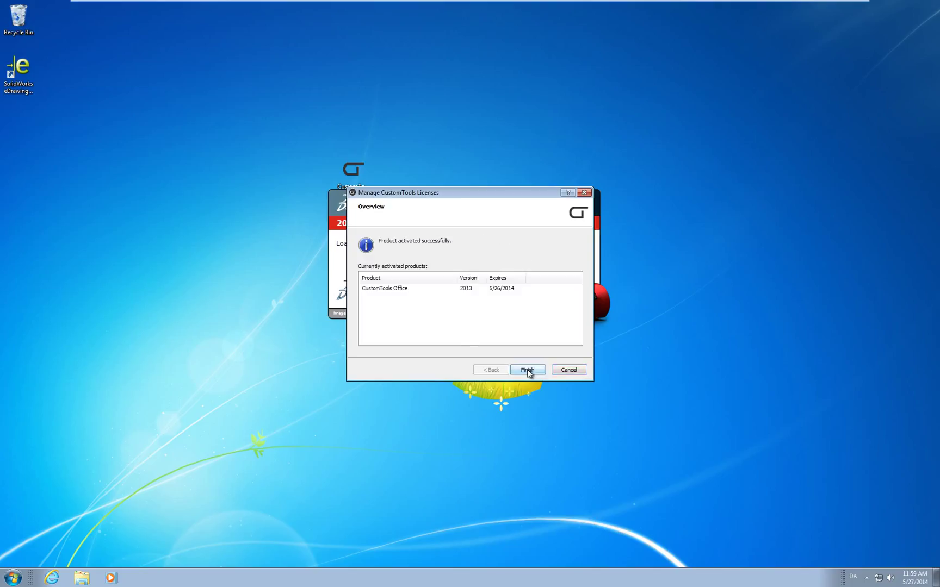
left_click(526, 370)
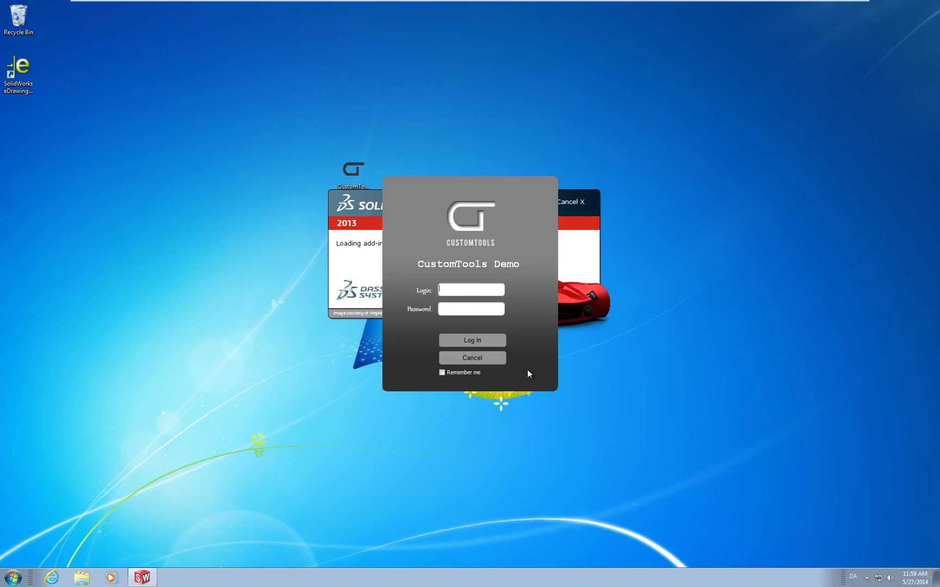
type("admin")
left_click(471, 341)
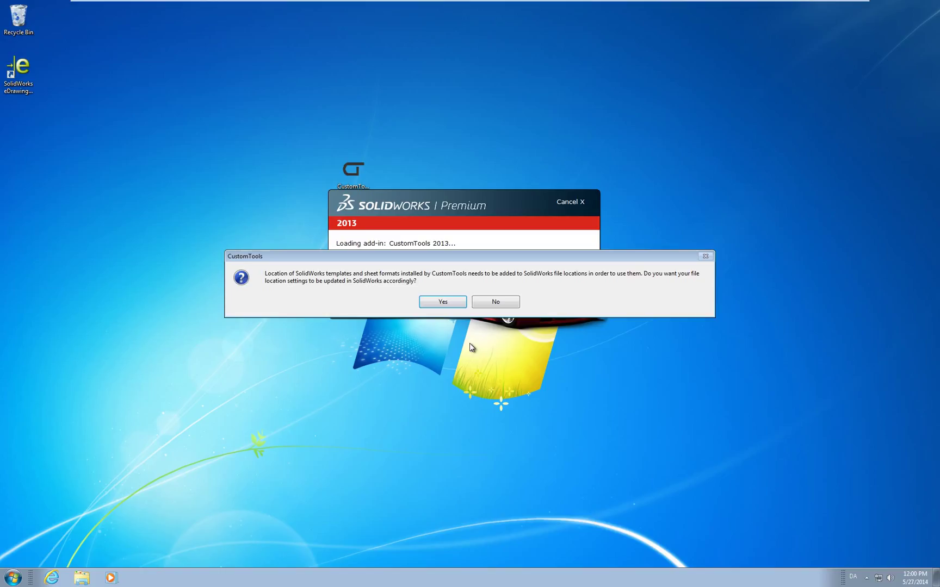
- Accept adding the CustomTools template and sheet-format locations to SolidWorks file locations
left_click(443, 304)
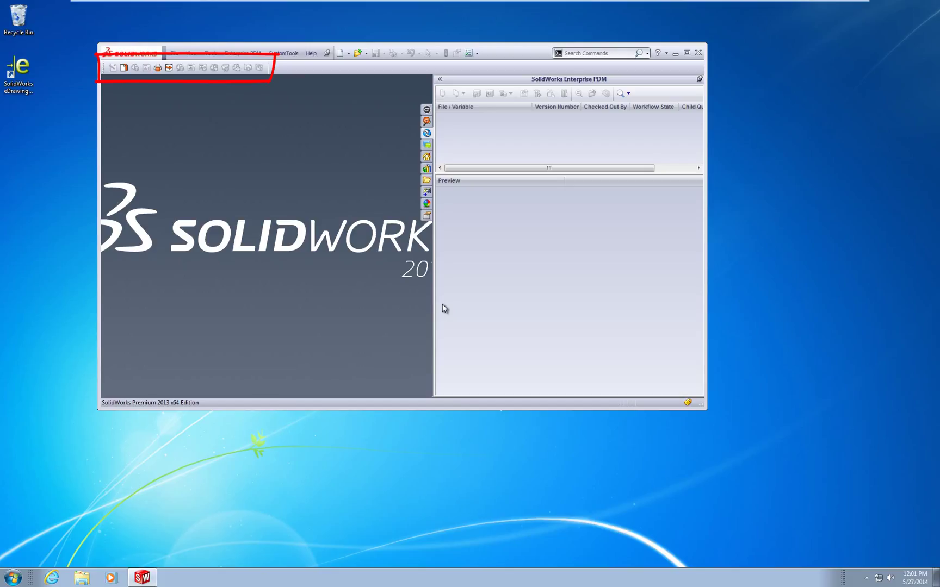
- Create a new Part1, maximize the window, hide the PDM pane, and show CustomProperties
left_click(339, 54)
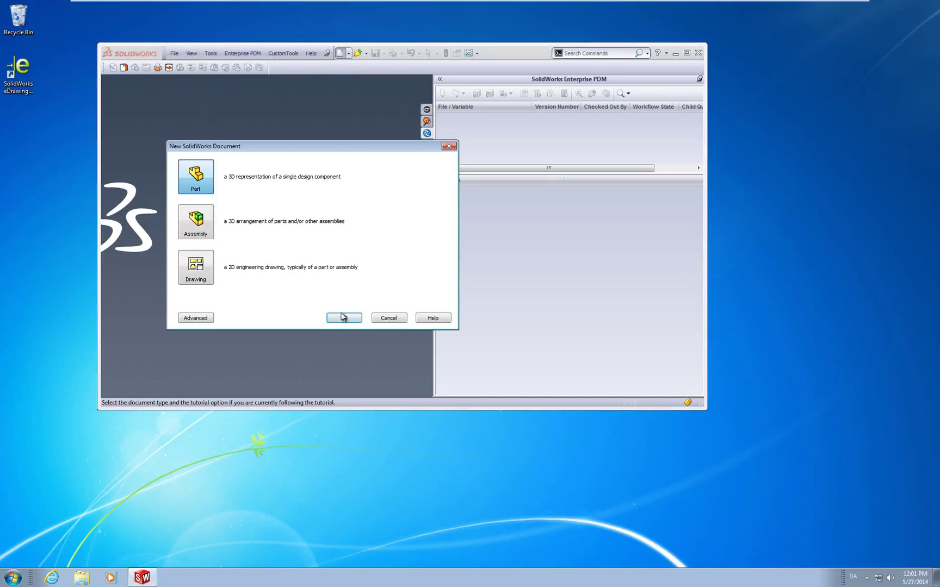
left_click(342, 317)
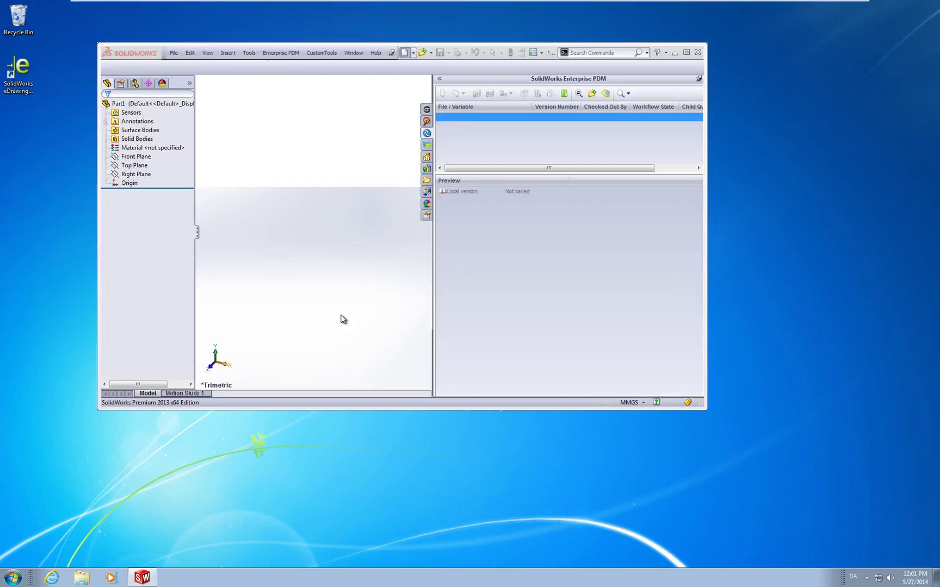
left_click(687, 54)
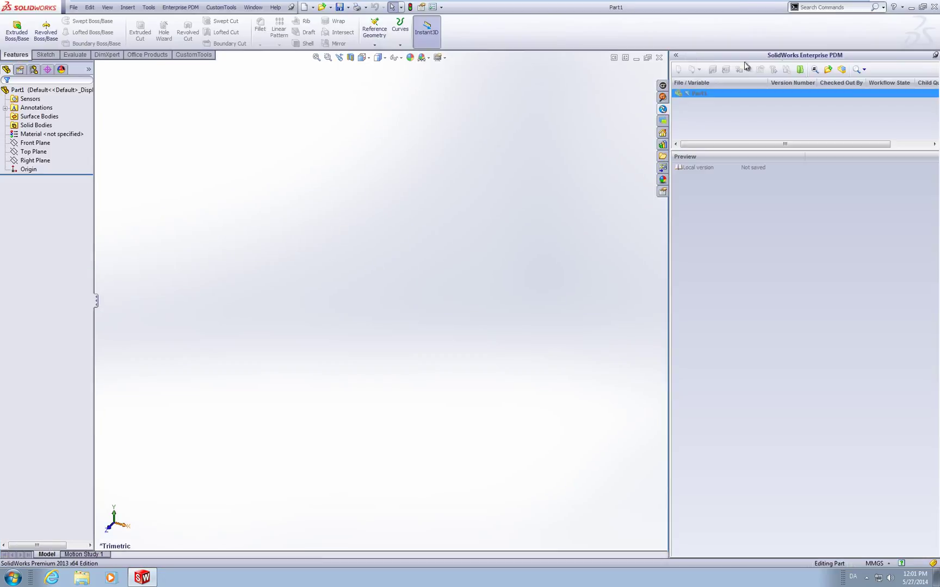
left_click(933, 57)
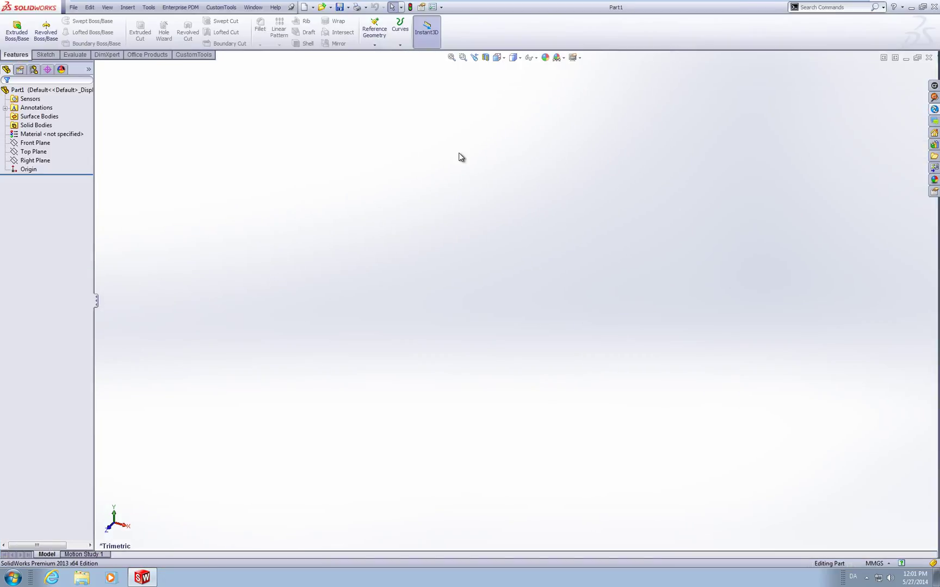
left_click(191, 55)
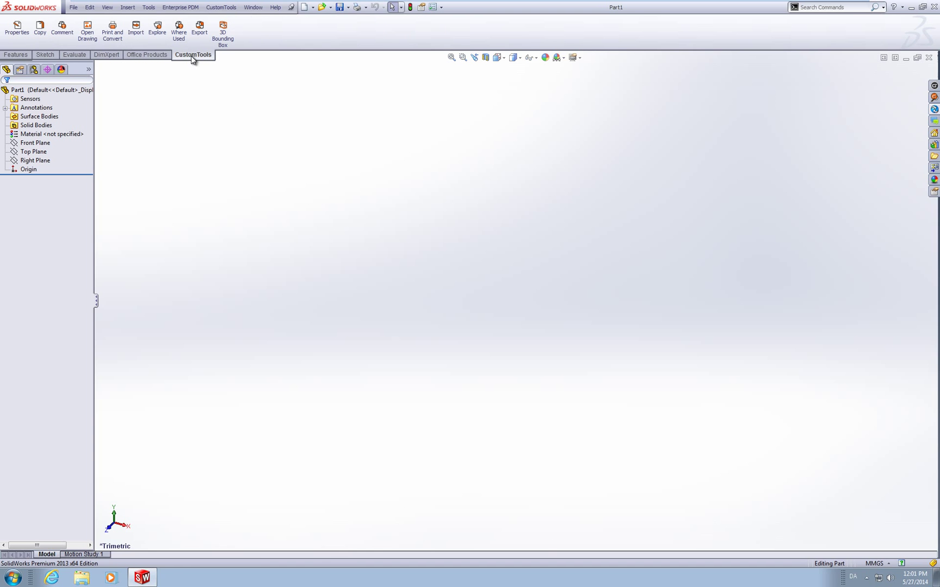
left_click(22, 34)
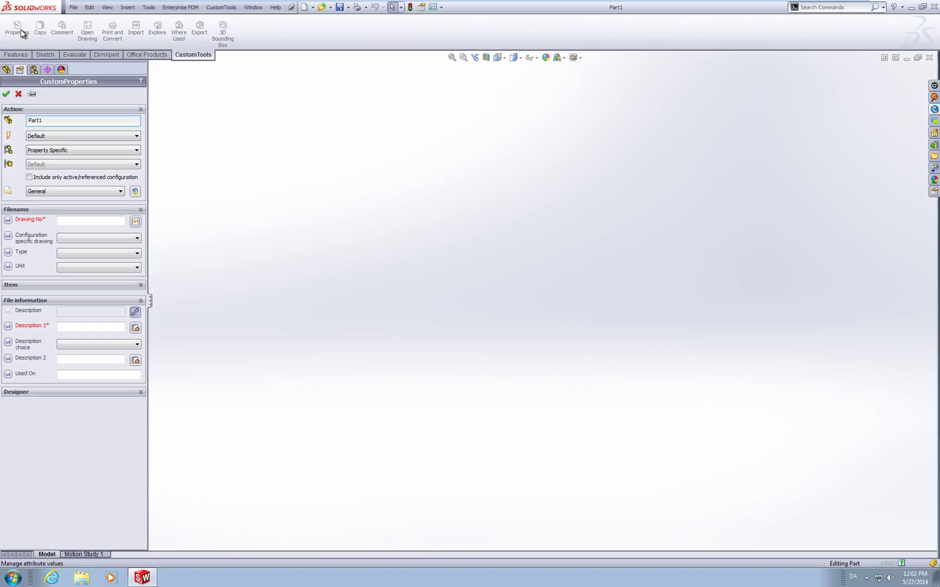